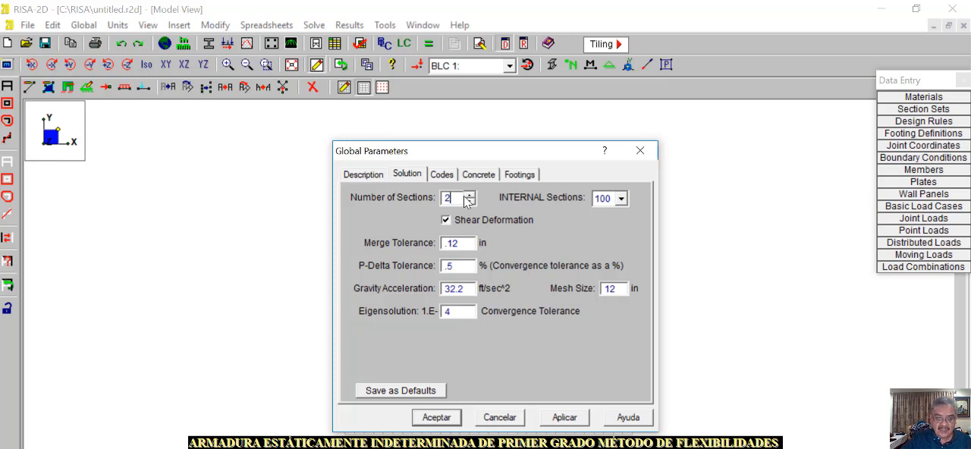
Apply the global solution parameters and set the model units to Standard Imperial
left_click(564, 417)
left_click(416, 425)
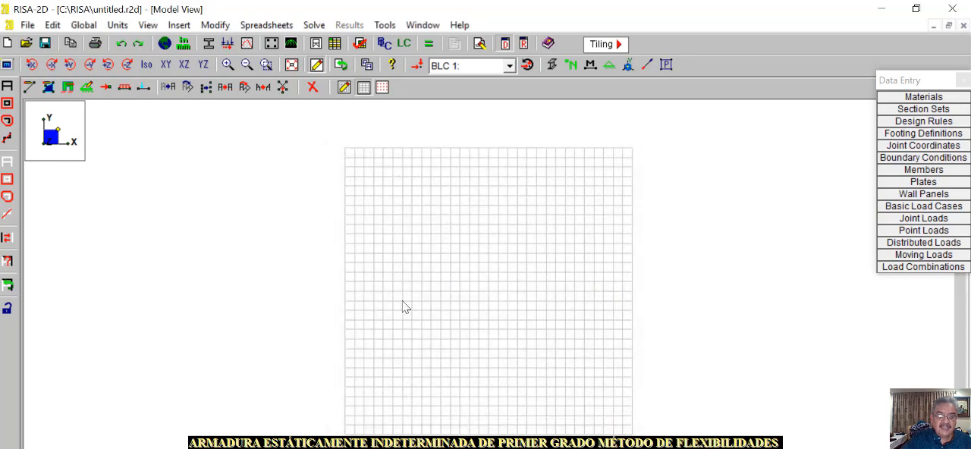
left_click(117, 25)
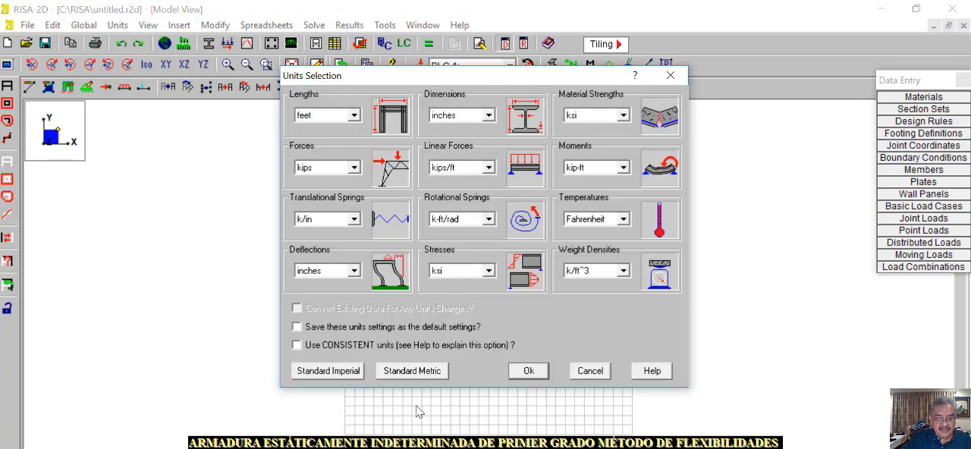
left_click(332, 372)
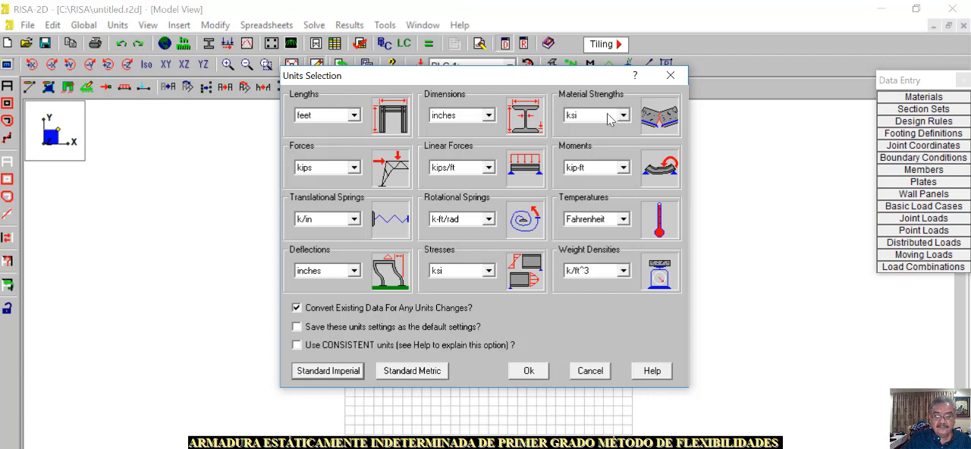
left_click(525, 372)
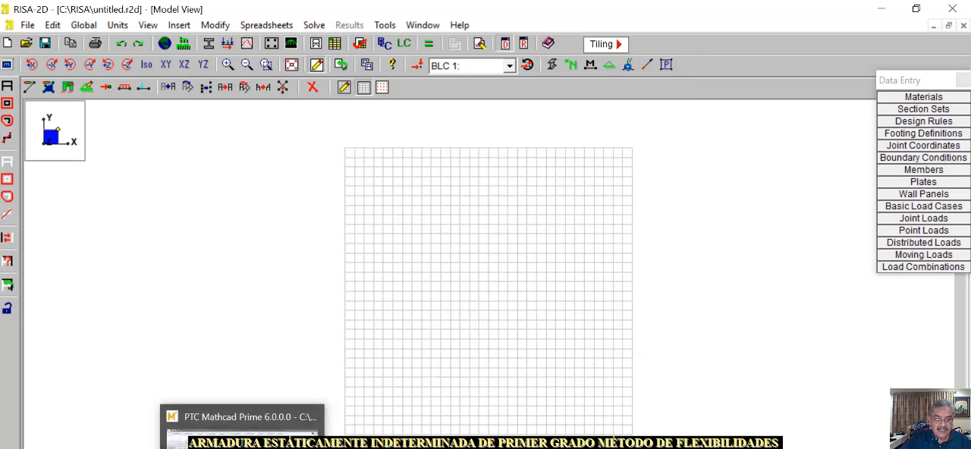
Check the truss drawing in Mathcad Prime, and in RISA-2D rename the general material RIGID as ACERO with E set to 29000 ksi
left_click(243, 447)
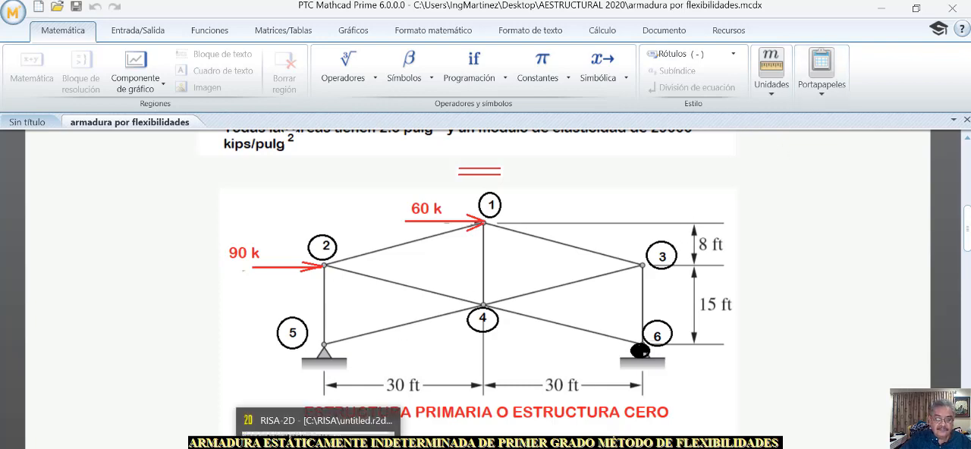
left_click(240, 397)
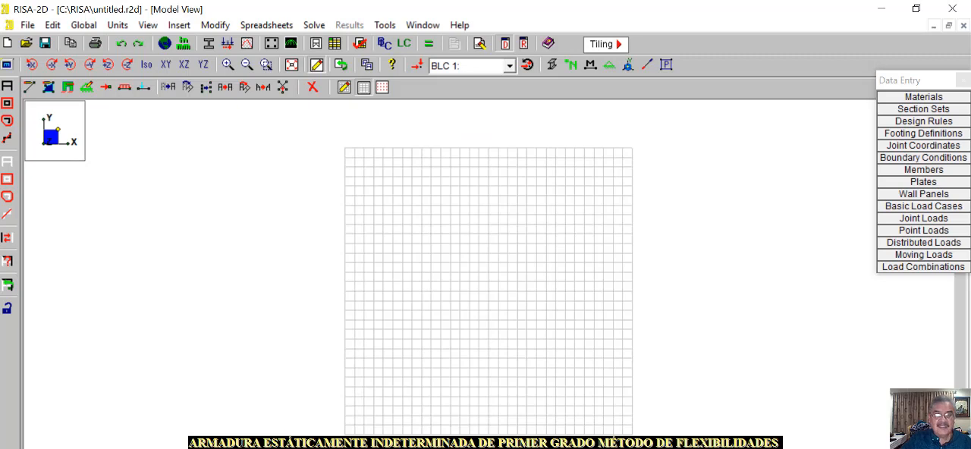
left_click(915, 99)
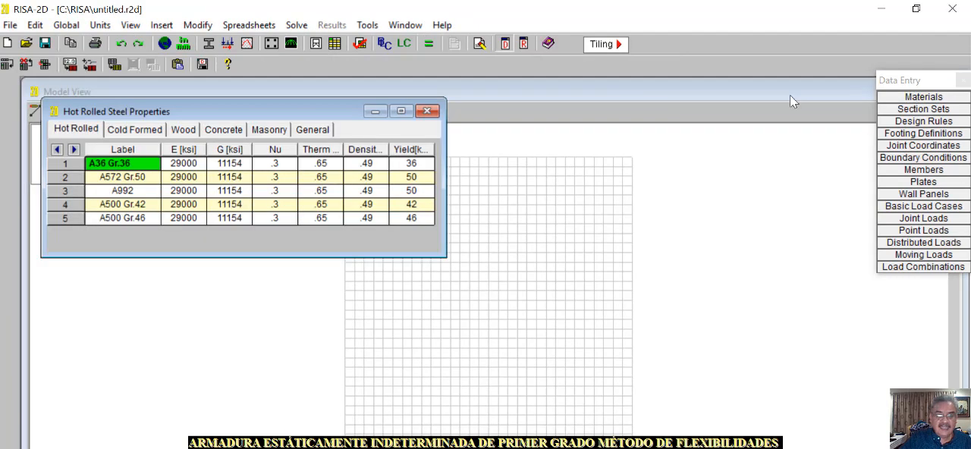
left_click(313, 130)
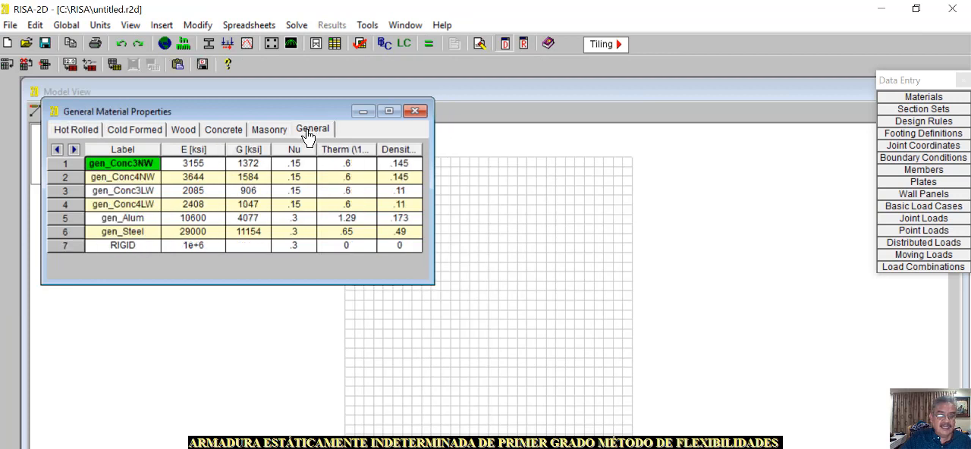
left_click(131, 246)
left_click(130, 246)
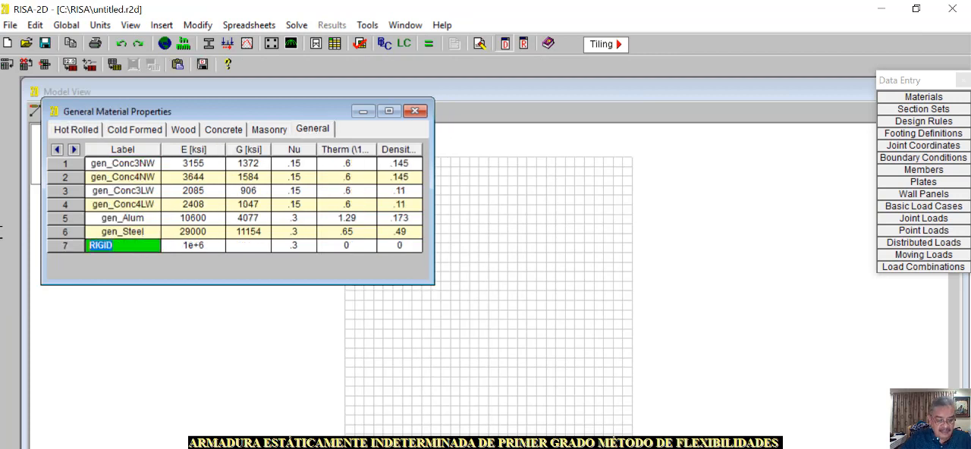
type("ACERO")
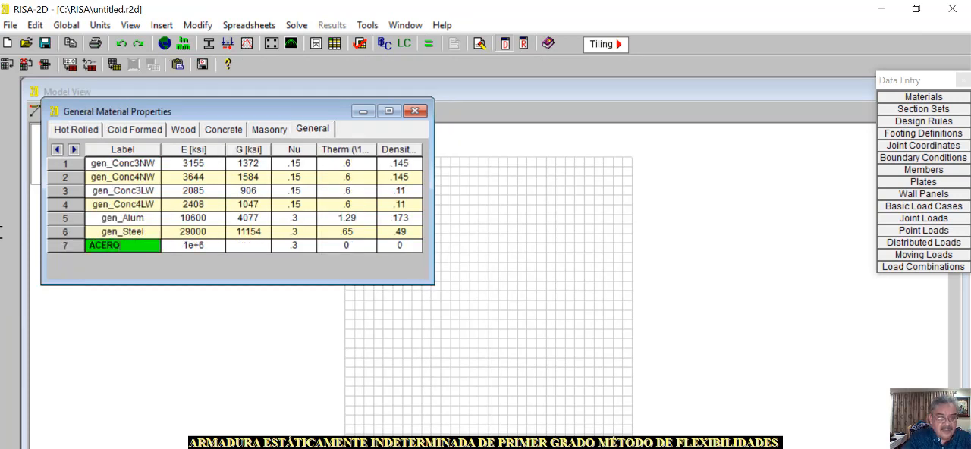
left_click(198, 246)
type("29000")
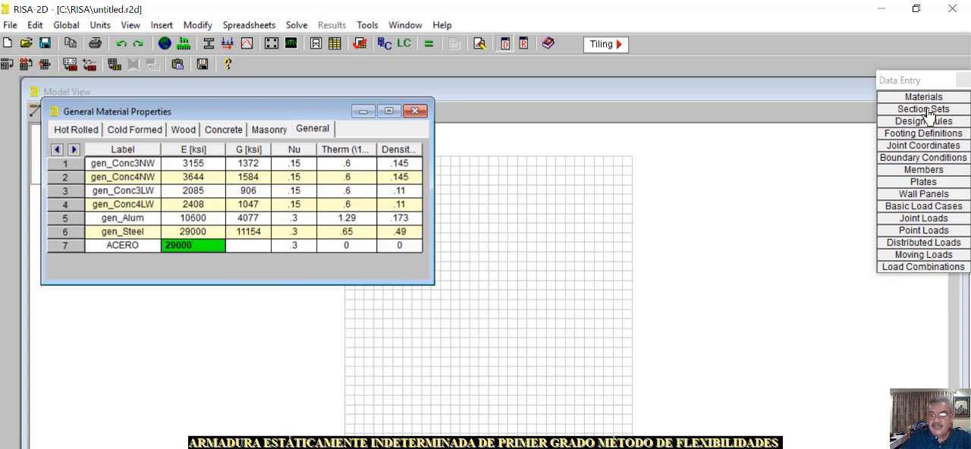
left_click(280, 305)
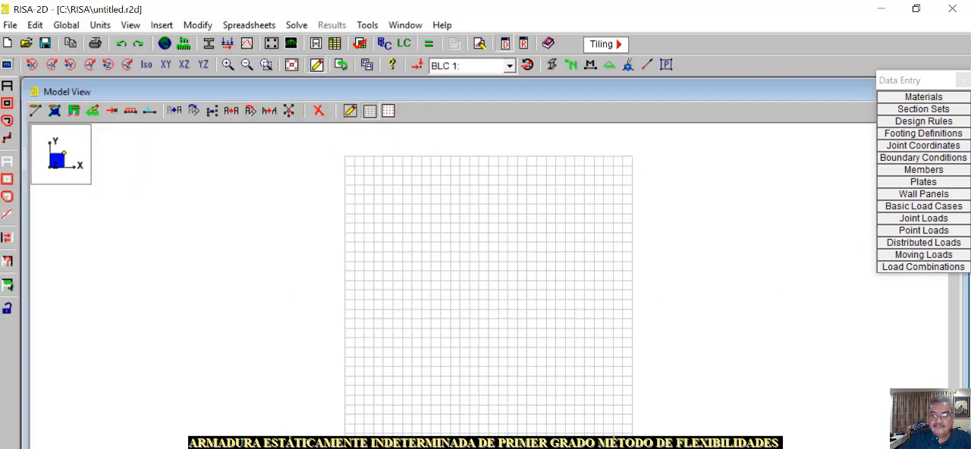
Rename the general section set GEN1A as AREA
left_click(927, 110)
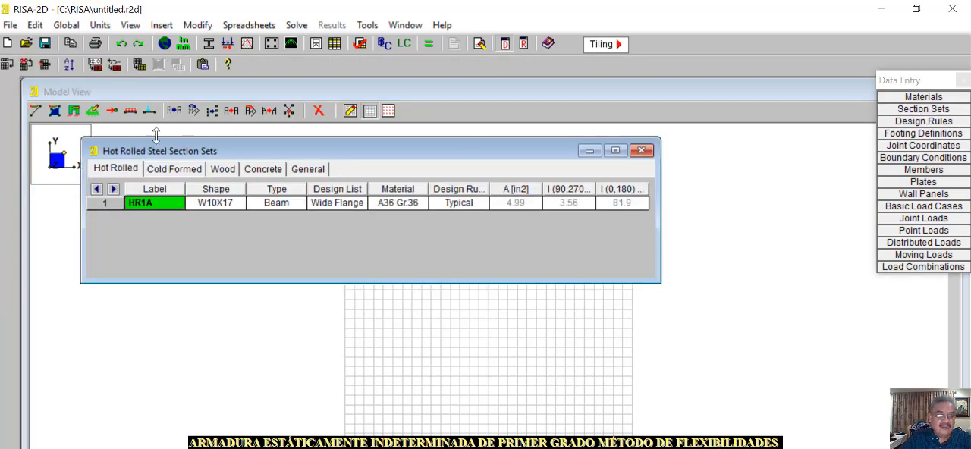
left_click(311, 170)
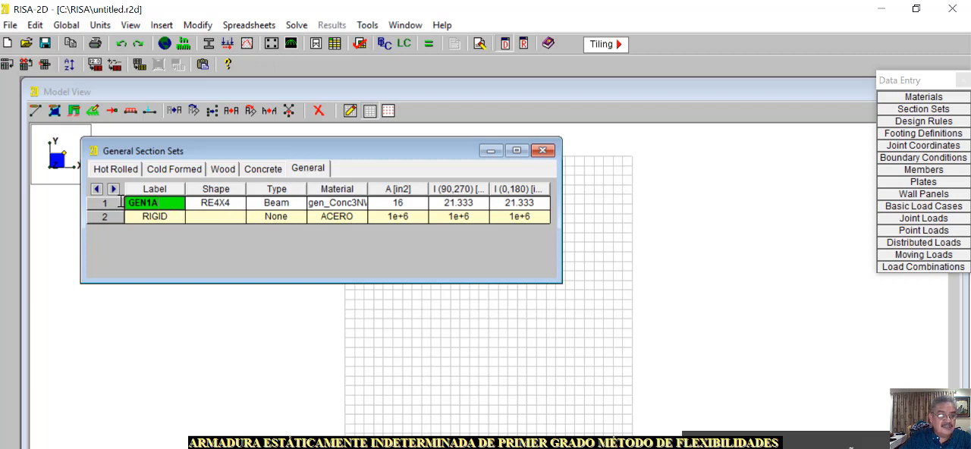
left_click(120, 202)
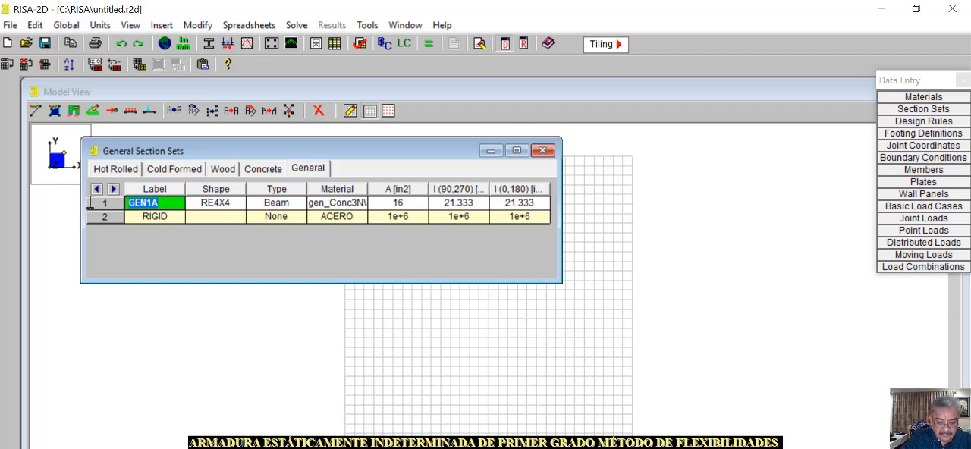
type("AREA")
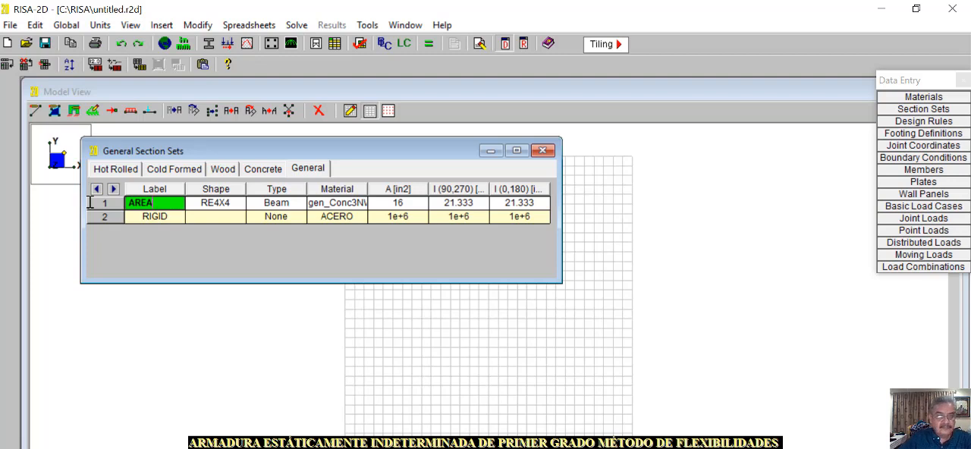
Assign the AREA section set a rectangular shape with a depth of 2.50 in and a width of 1 in
left_click(232, 203)
left_click(241, 203)
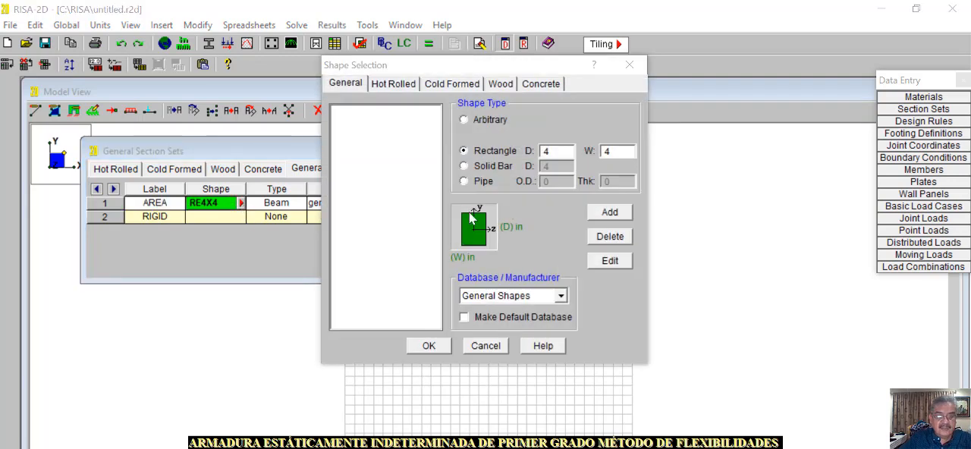
left_click_drag(551, 152, 528, 152)
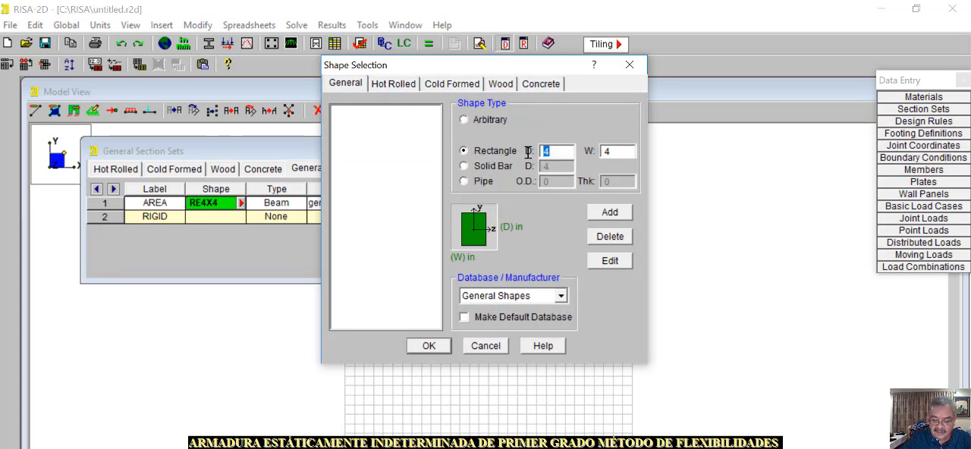
type("2.50")
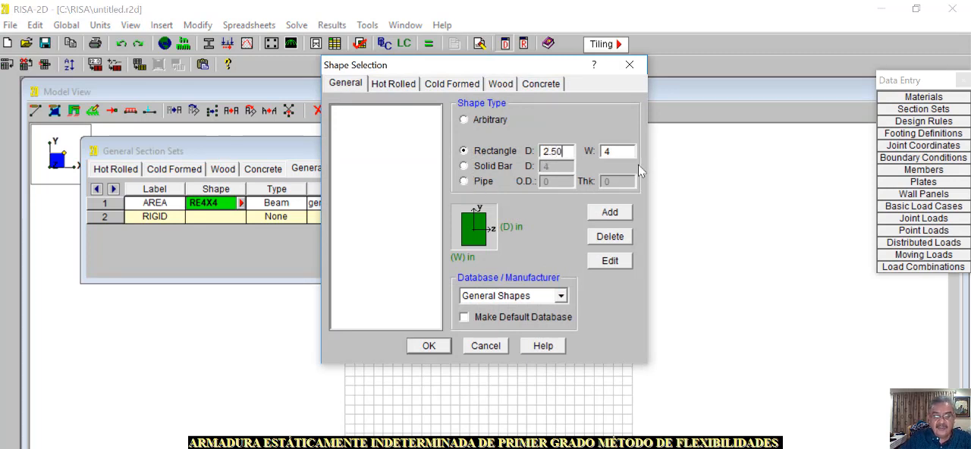
left_click_drag(616, 152, 590, 151)
type("1")
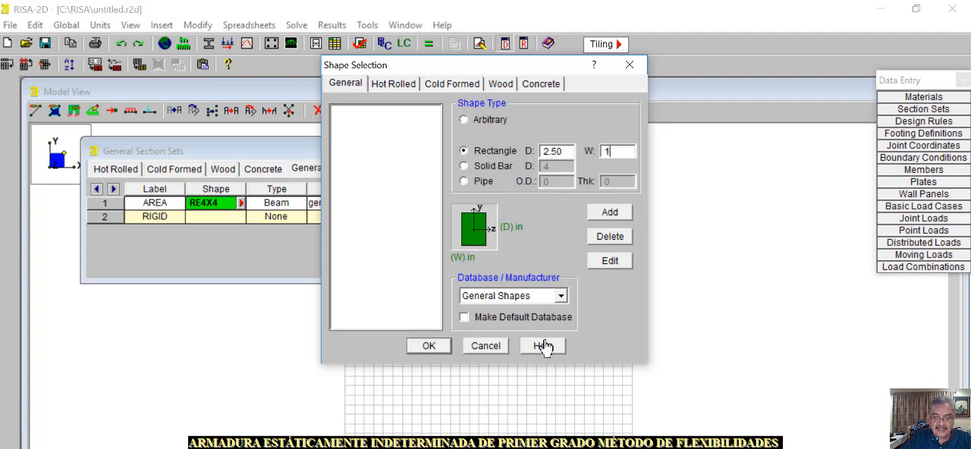
left_click(431, 347)
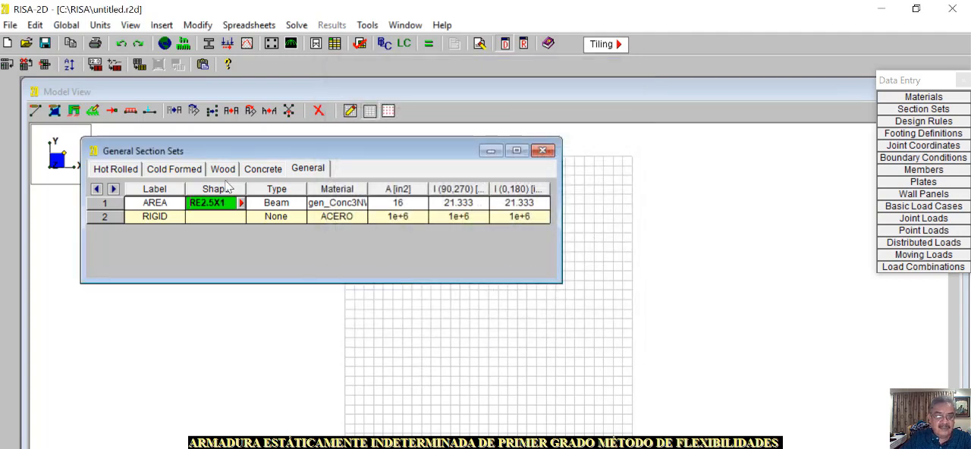
Set the AREA section set's type to None and its material to ACERO
left_click(292, 204)
left_click(300, 208)
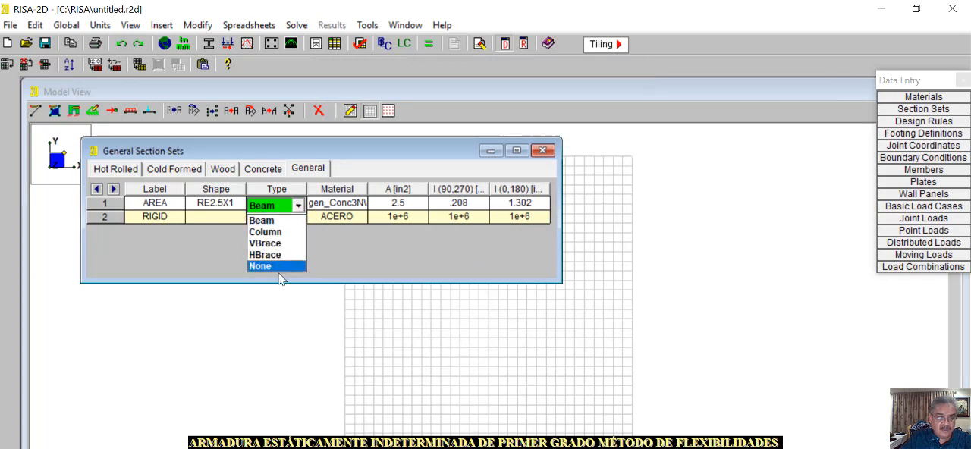
left_click(281, 271)
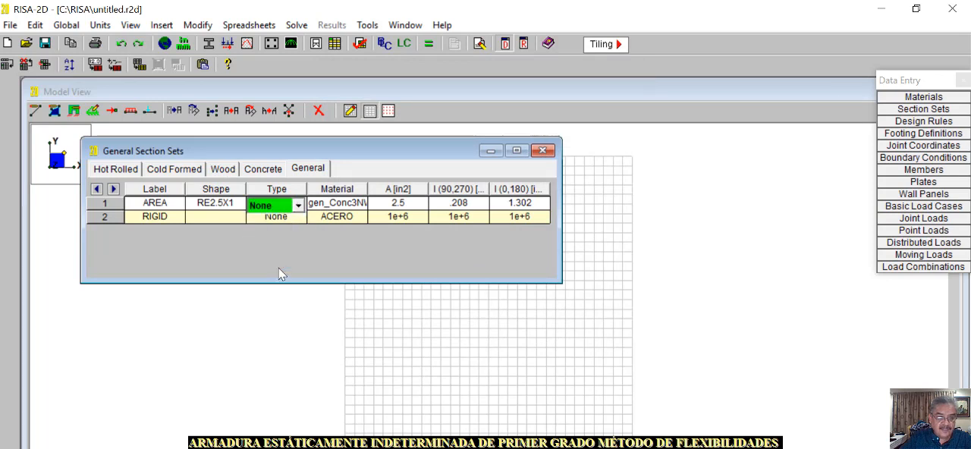
left_click(350, 206)
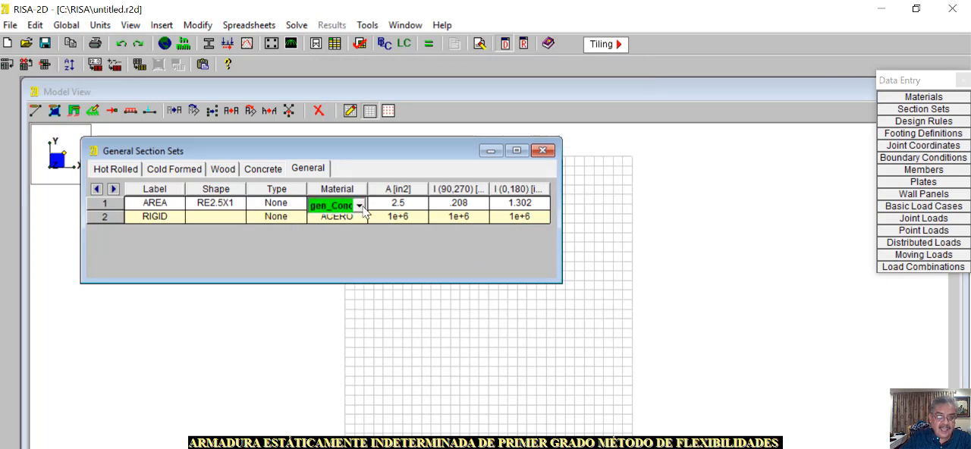
left_click(360, 205)
left_click(325, 289)
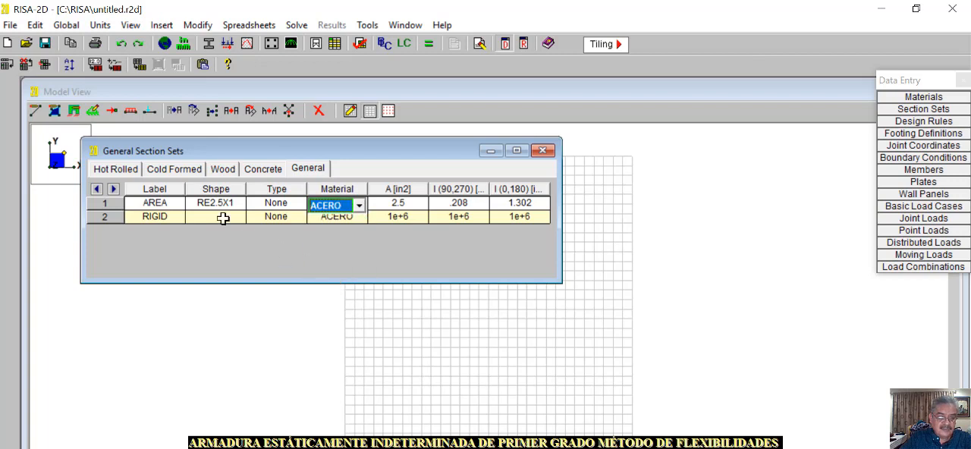
Delete the RIGID line from the general section sets and close the spreadsheet
left_click(150, 217)
right_click(149, 217)
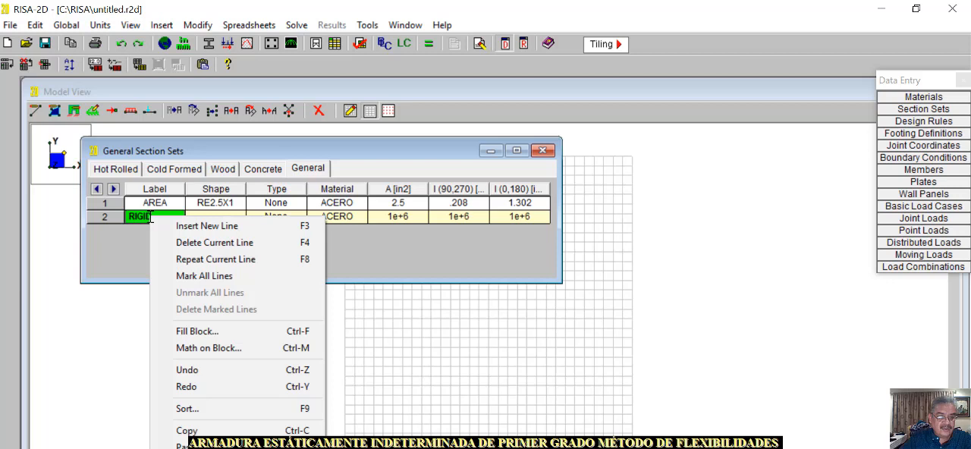
left_click(195, 242)
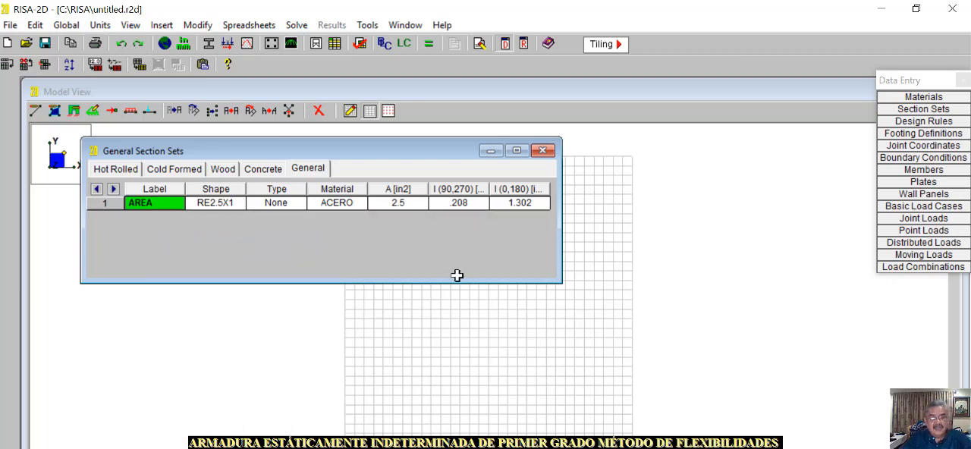
left_click(241, 368)
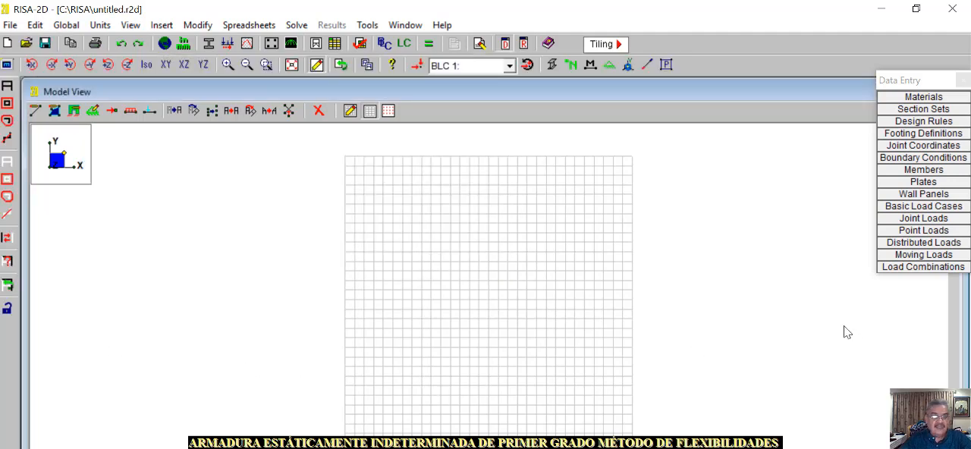
Set the rectangular drawing grid's X-axis increments to 2@30 ft
left_click(350, 113)
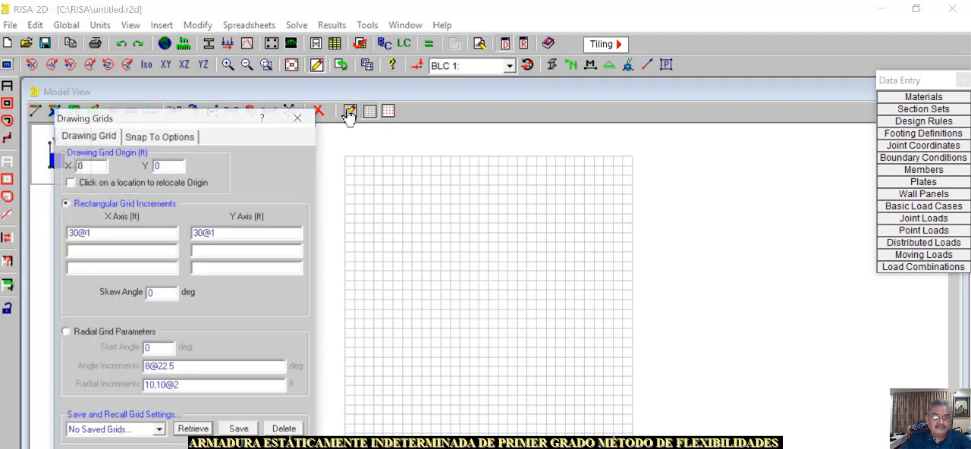
double_click(79, 232)
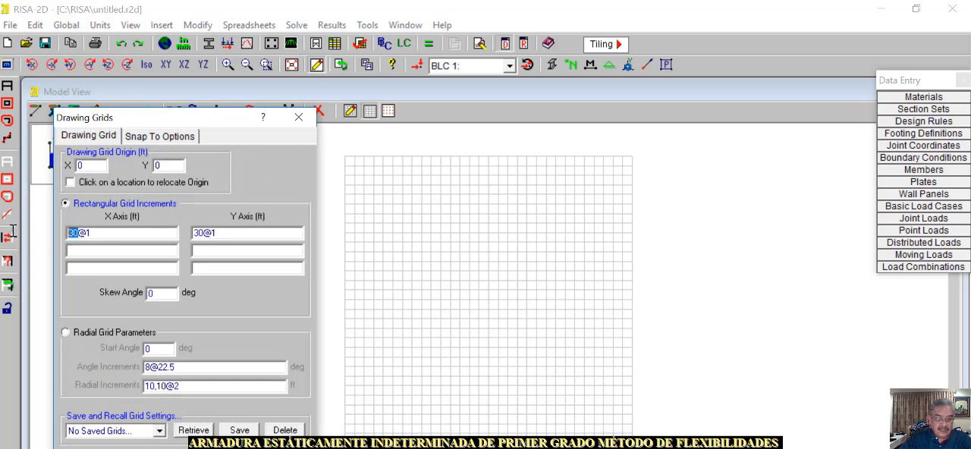
type("2")
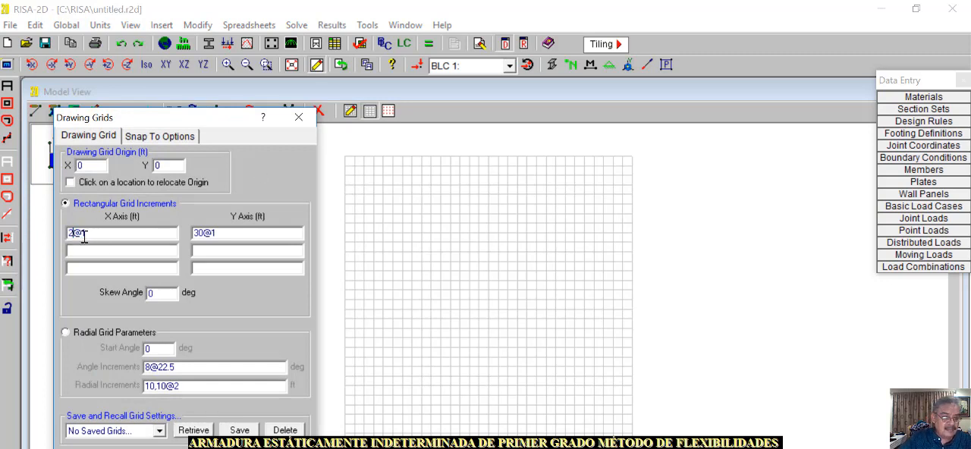
left_click_drag(79, 234, 87, 235)
type("30")
left_click_drag(203, 233, 175, 232)
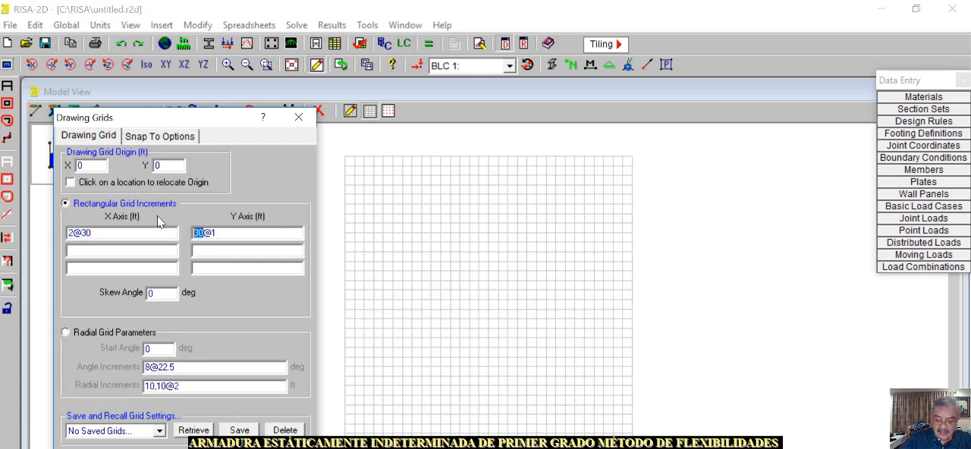
type("2")
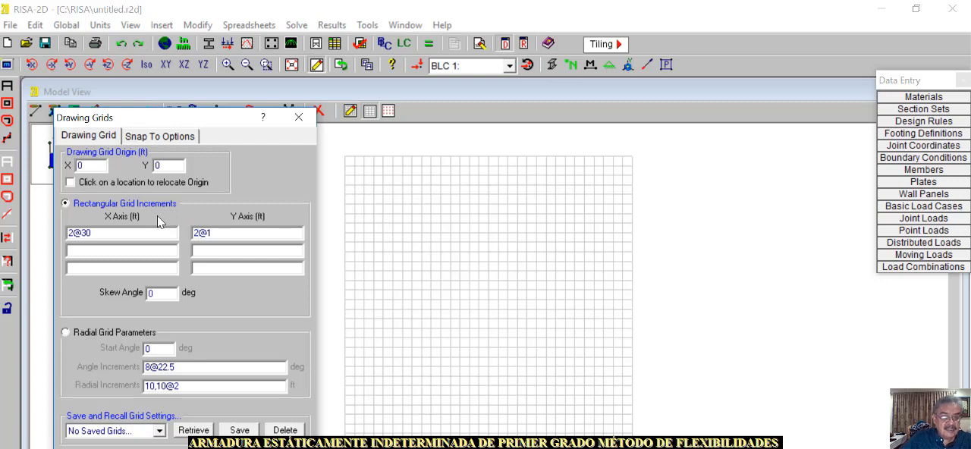
left_click_drag(208, 236, 206, 218)
type("7.50,8")
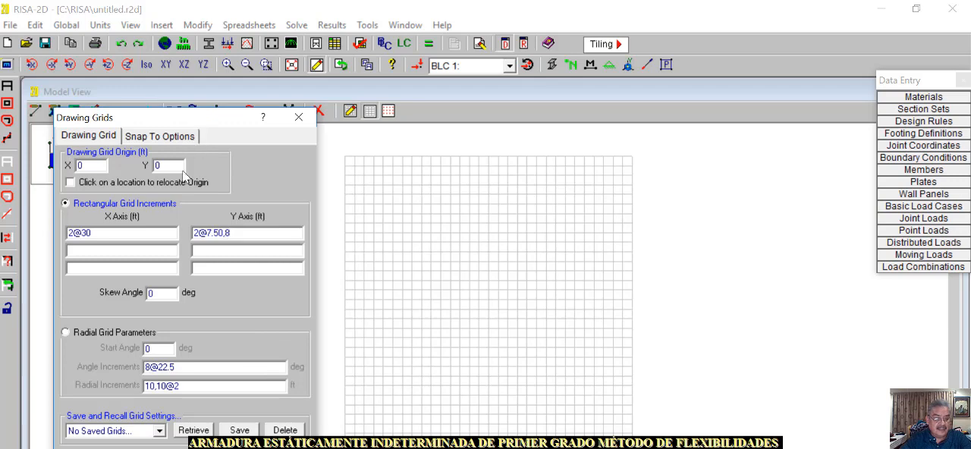
left_click_drag(180, 122, 166, 22)
left_click(171, 378)
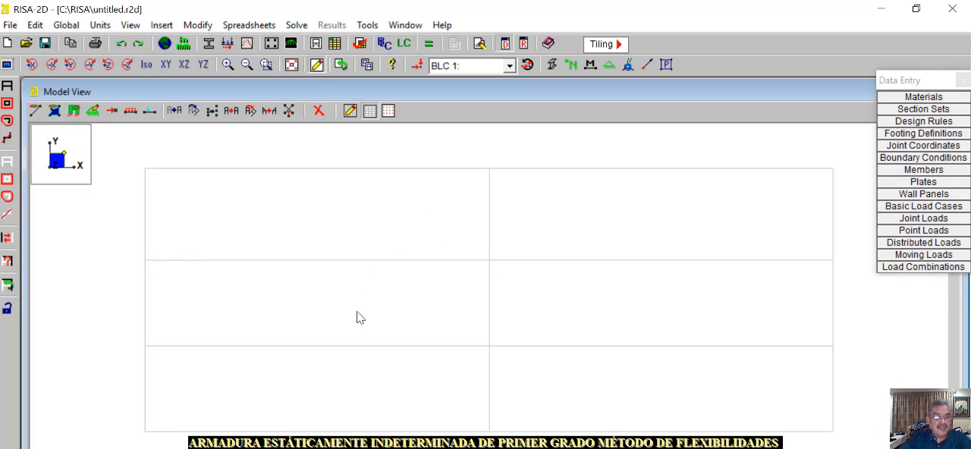
Set up member drawing with the General material type, the AREA section set and pinned releases at both ends
left_click(35, 110)
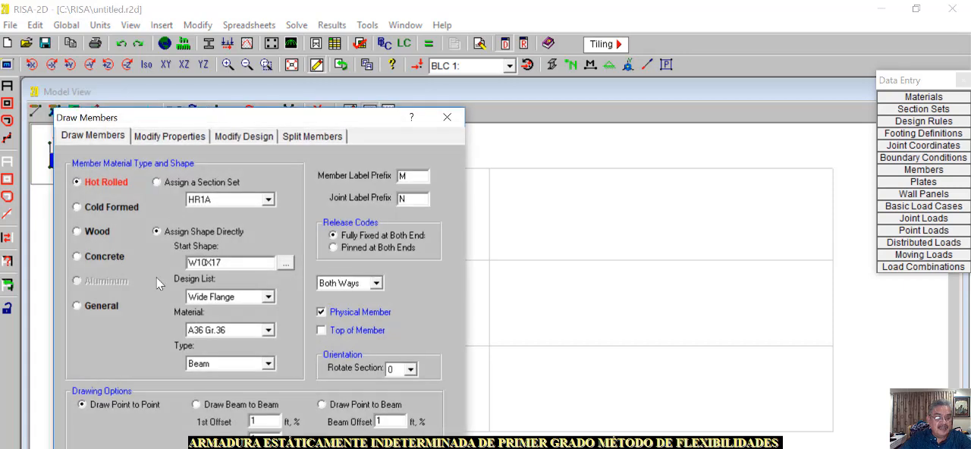
left_click(78, 307)
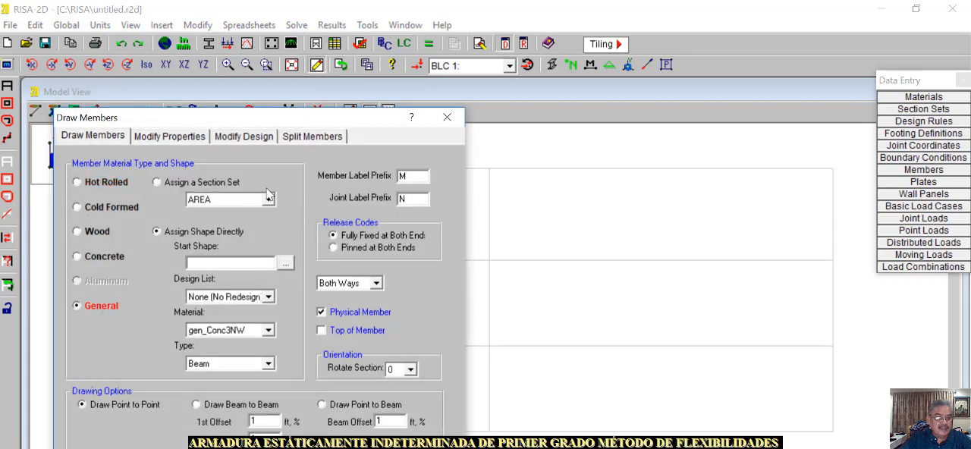
left_click(157, 184)
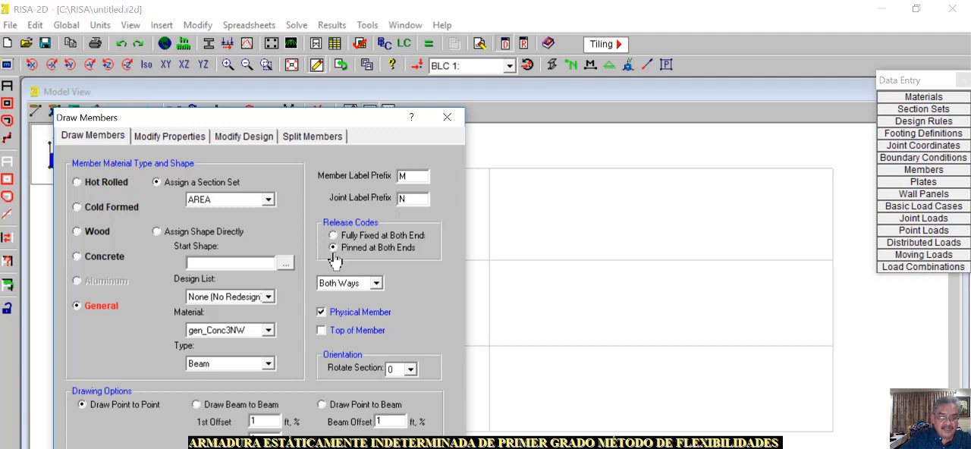
left_click_drag(338, 114, 364, 31)
left_click(218, 412)
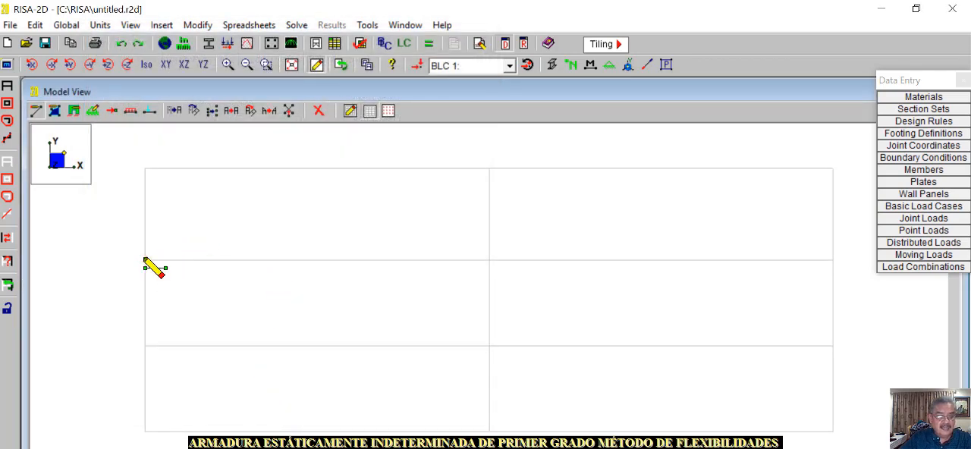
Draw the truss outline through grid points (0,15), (30,23), (60,15), (60,0), (30,7.5) and (0,0) ft, back to (0,15)
left_click(145, 261)
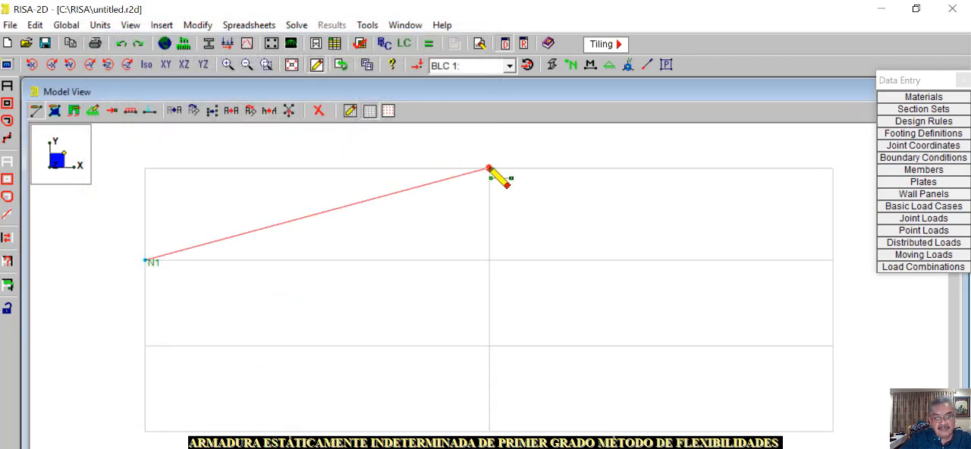
left_click(488, 169)
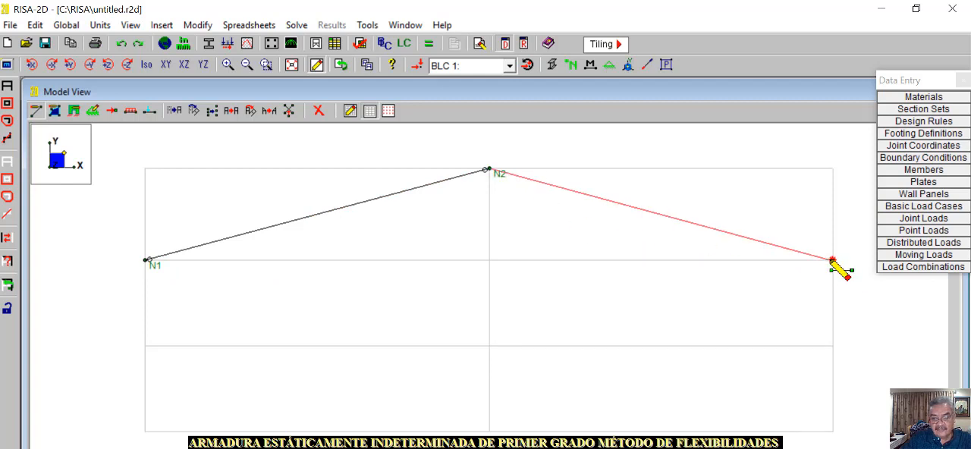
left_click(832, 260)
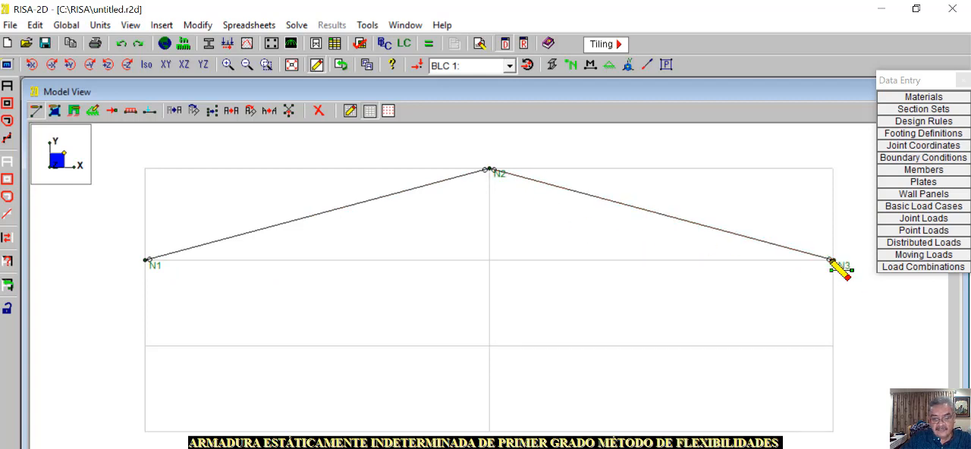
left_click(833, 431)
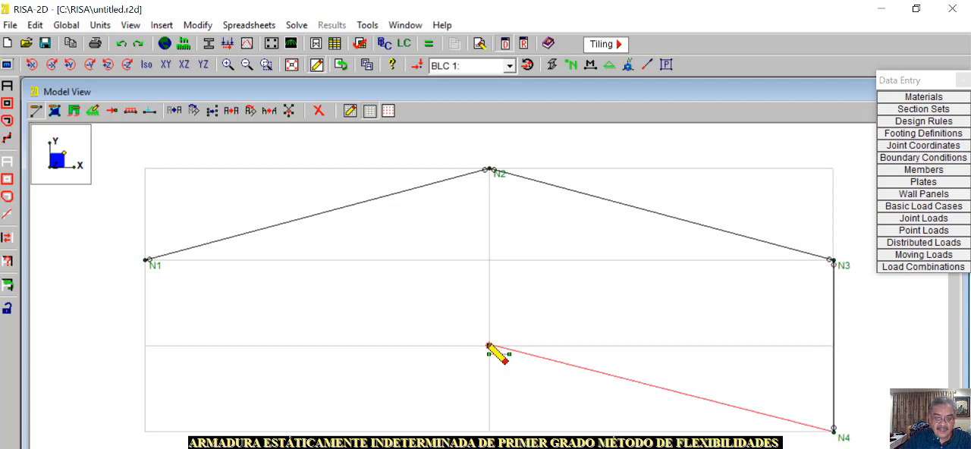
left_click(489, 346)
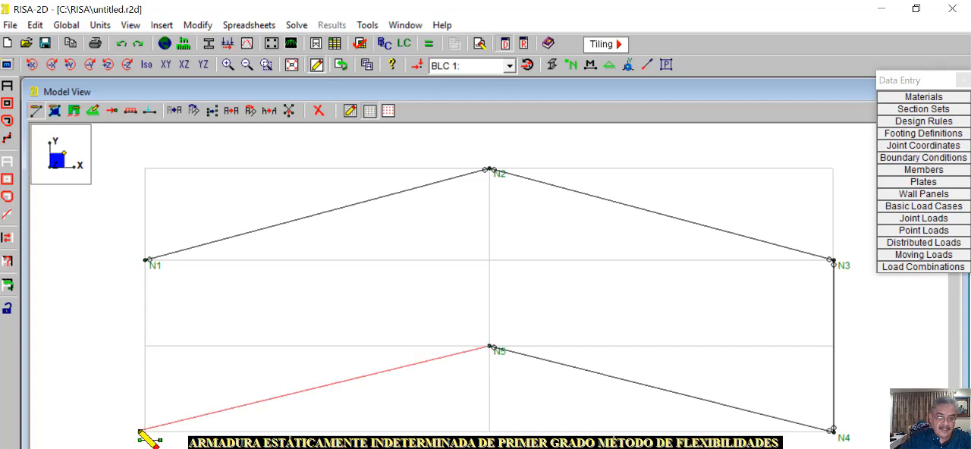
left_click(144, 432)
left_click(146, 260)
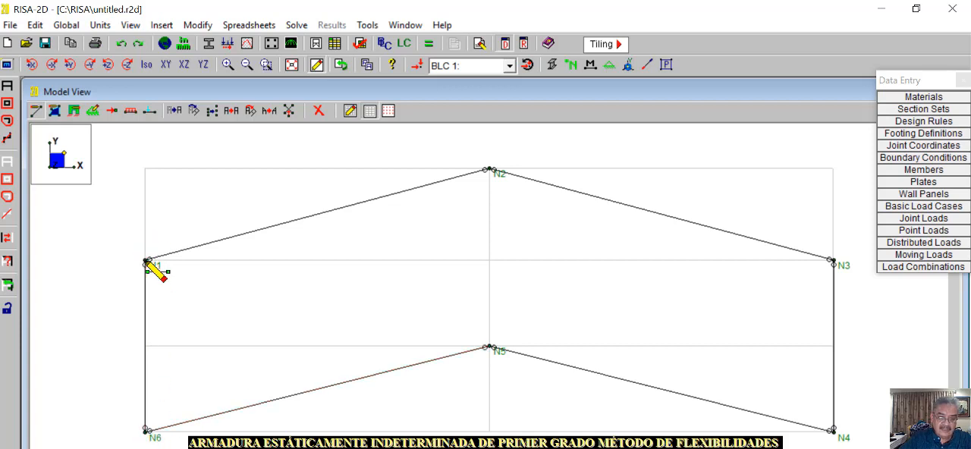
Draw the three inner members linking joint N5 to joints N1, N2 and N3
left_click(489, 348)
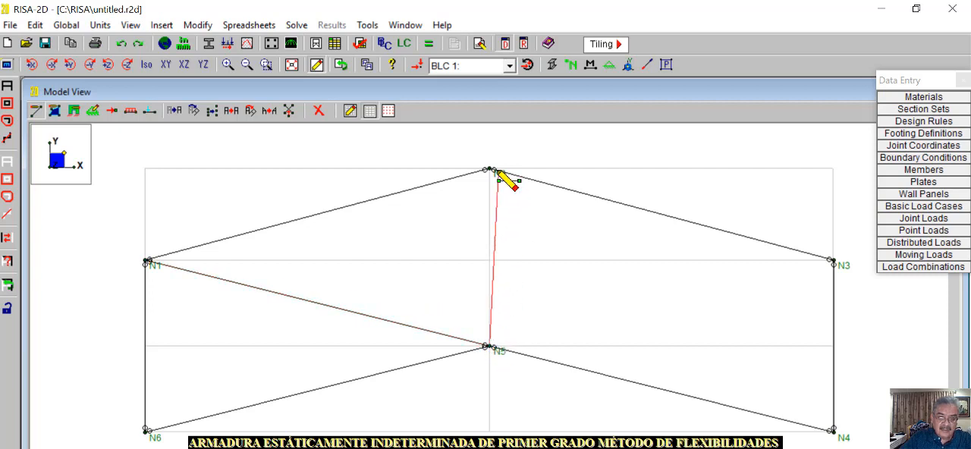
left_click(489, 168)
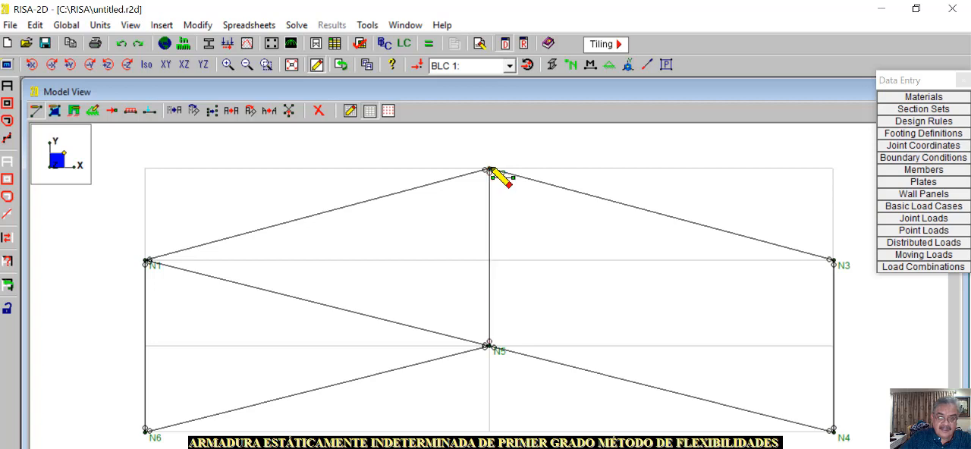
left_click(489, 346)
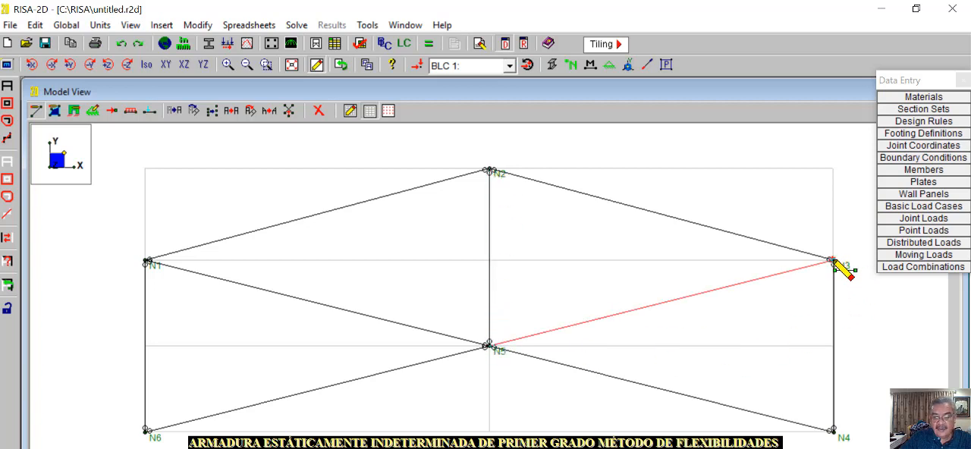
left_click(832, 261)
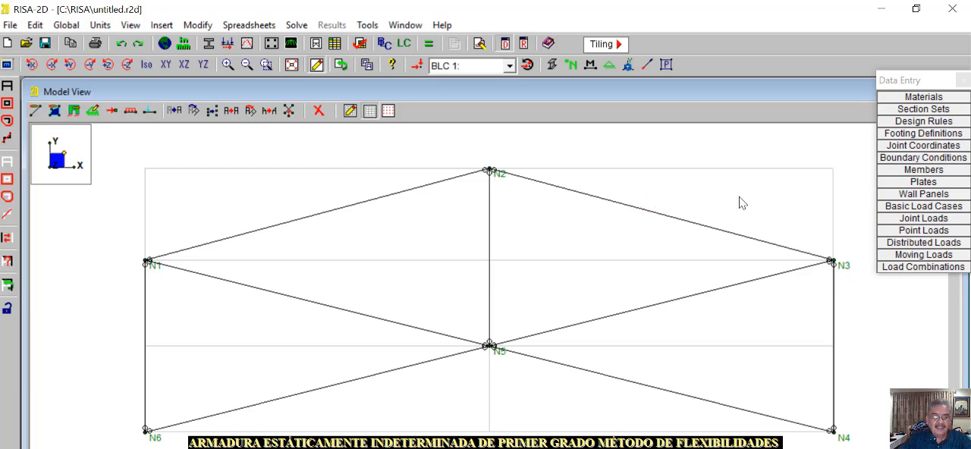
Assign a pinned support to joint N6 at the truss's lower-left corner
left_click(92, 115)
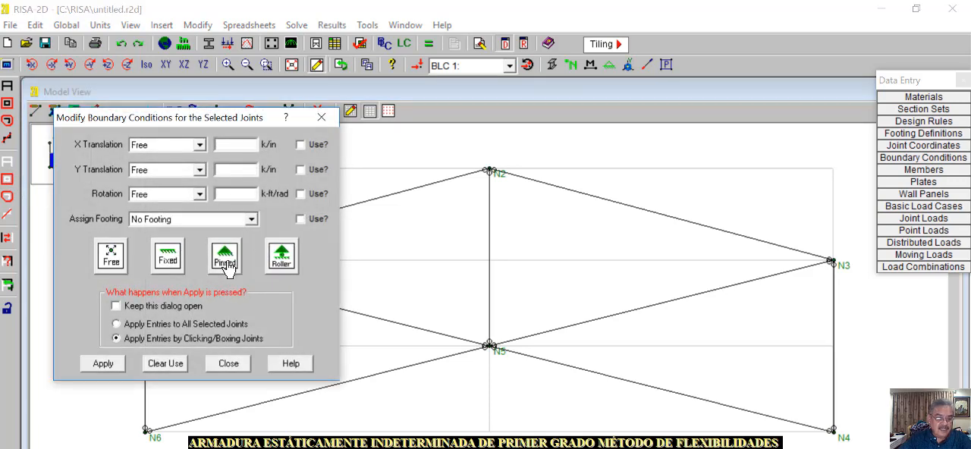
left_click(225, 262)
left_click(105, 365)
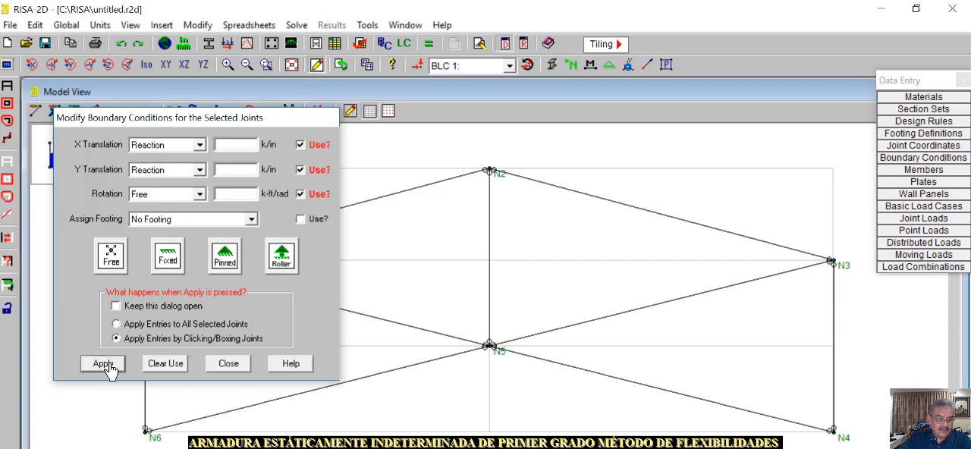
left_click(146, 431)
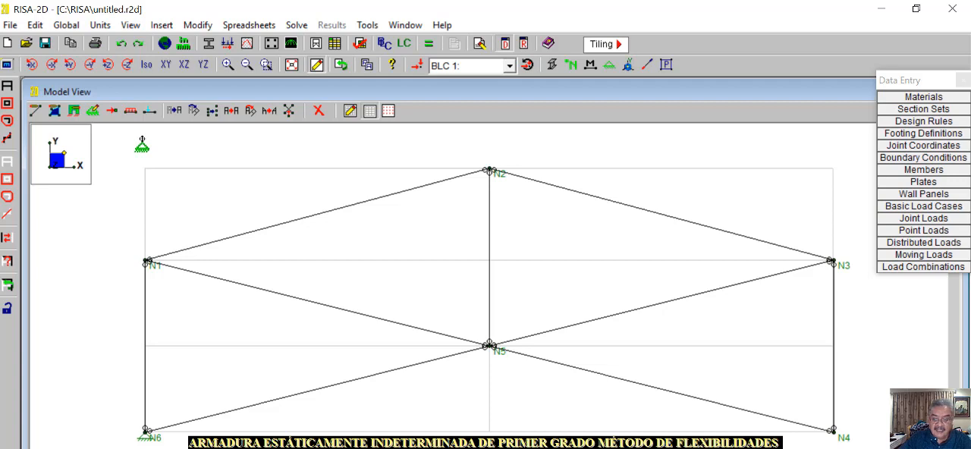
Assign a roller support with only a Y-translation reaction to joint N4 at the truss's lower-right corner
left_click(93, 111)
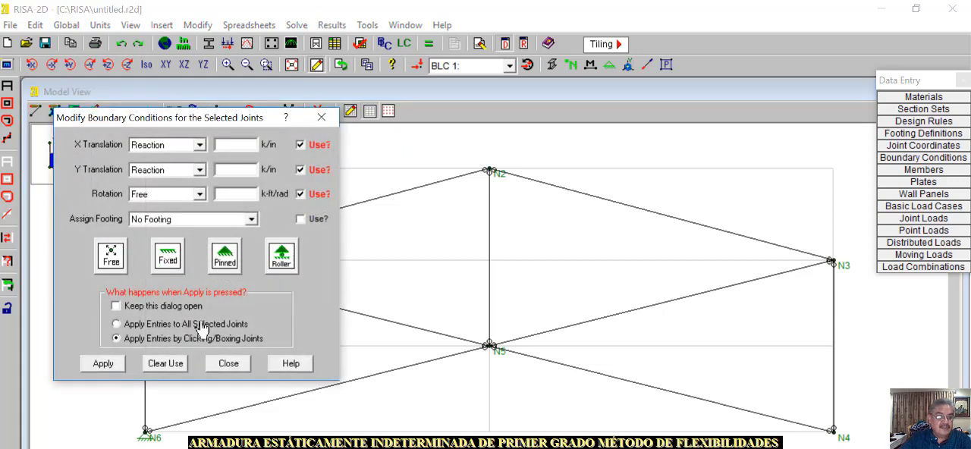
left_click(280, 258)
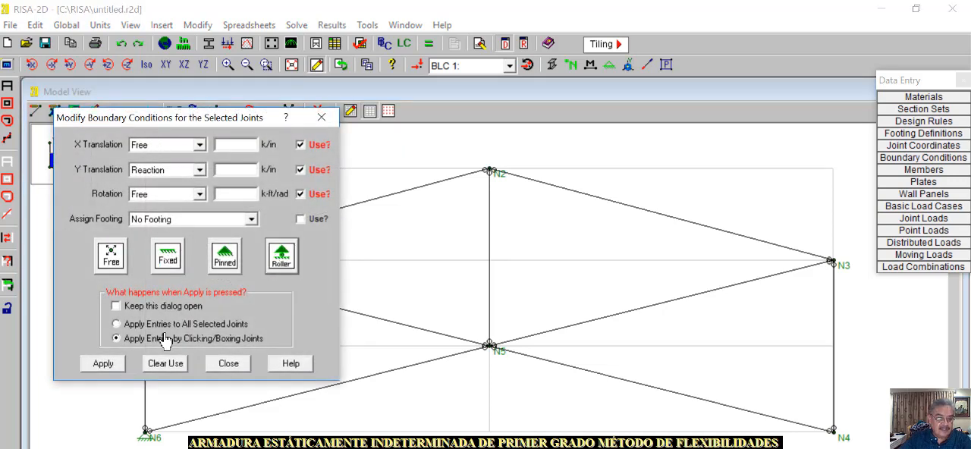
left_click(103, 365)
left_click(832, 430)
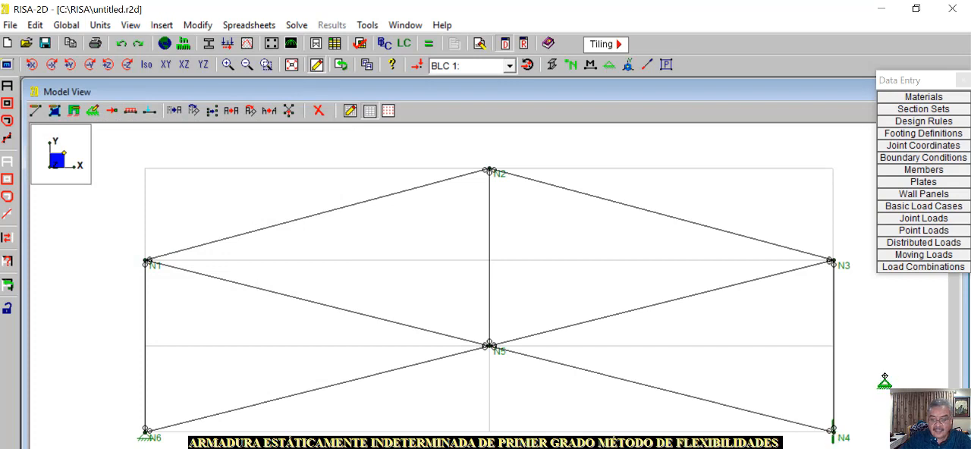
key("Escape")
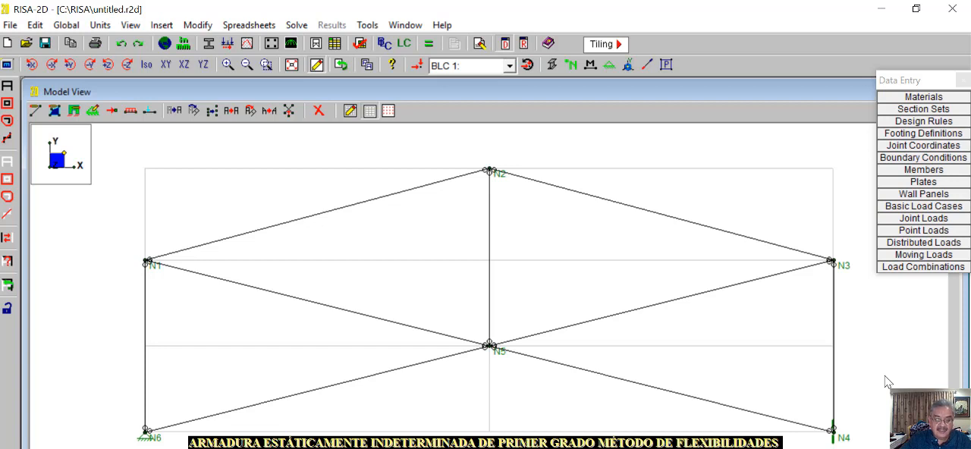
Check the truss diagram in Mathcad Prime, return to RISA-2D and apply a 60 k X-direction load to apex joint N2 in load case 1
mouse_move(242, 448)
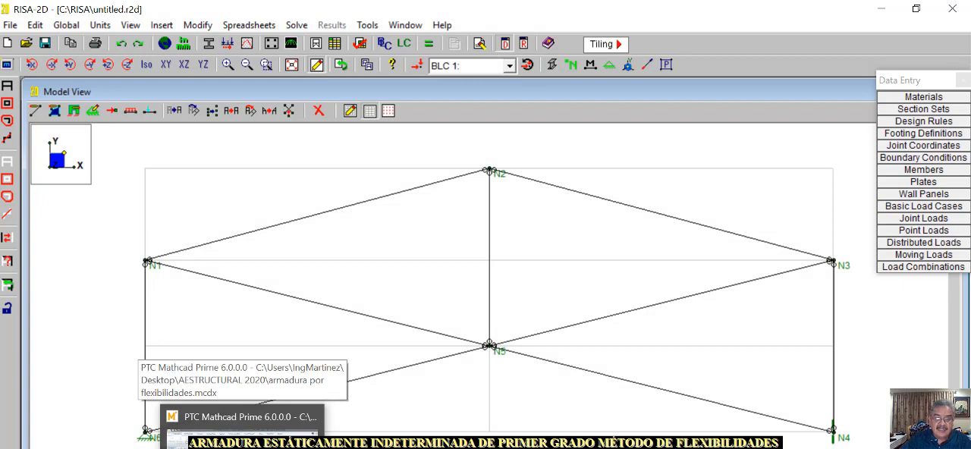
left_click(242, 436)
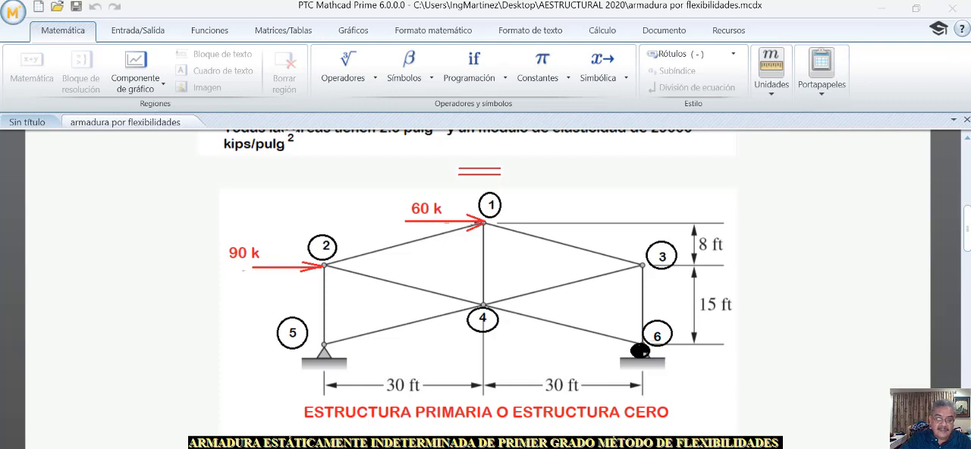
key("alt+Tab")
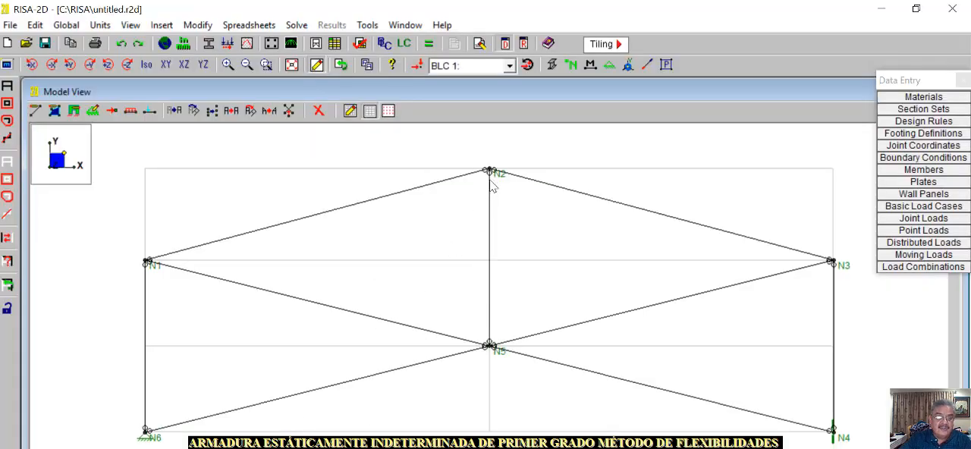
left_click(112, 112)
left_click(177, 207)
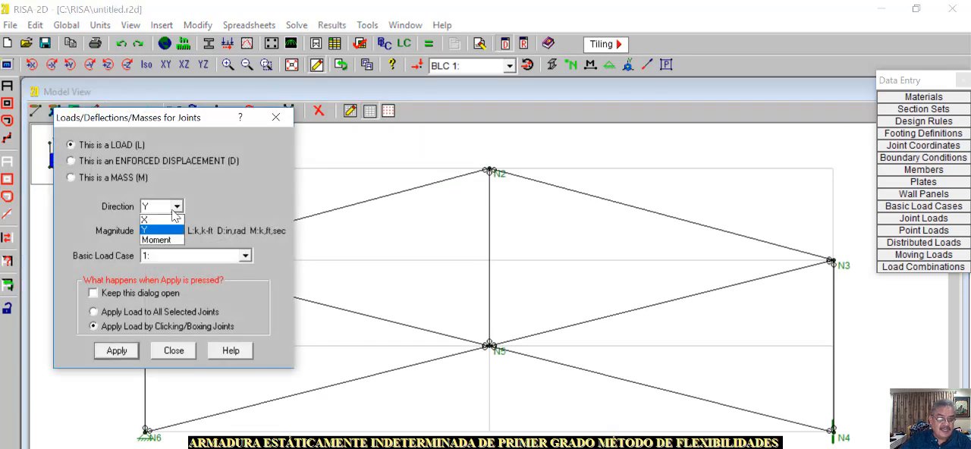
left_click(160, 229)
left_click(153, 232)
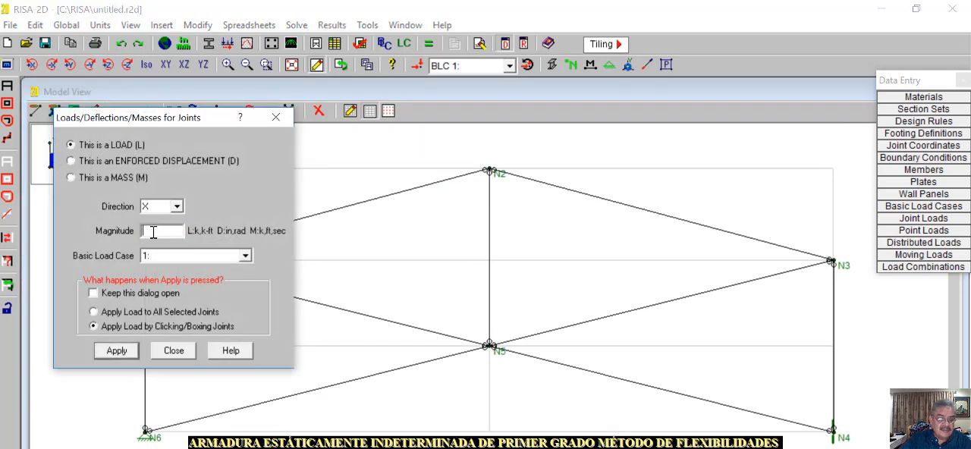
type("60")
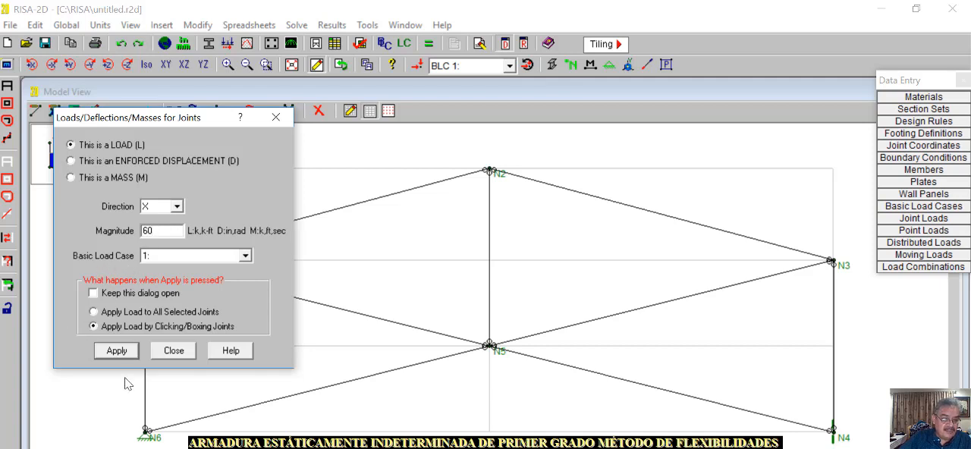
left_click(115, 349)
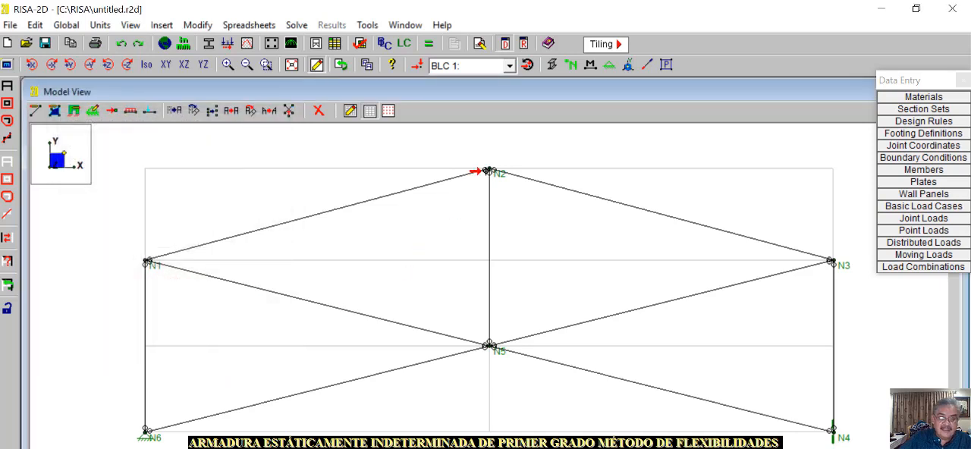
left_click(488, 171)
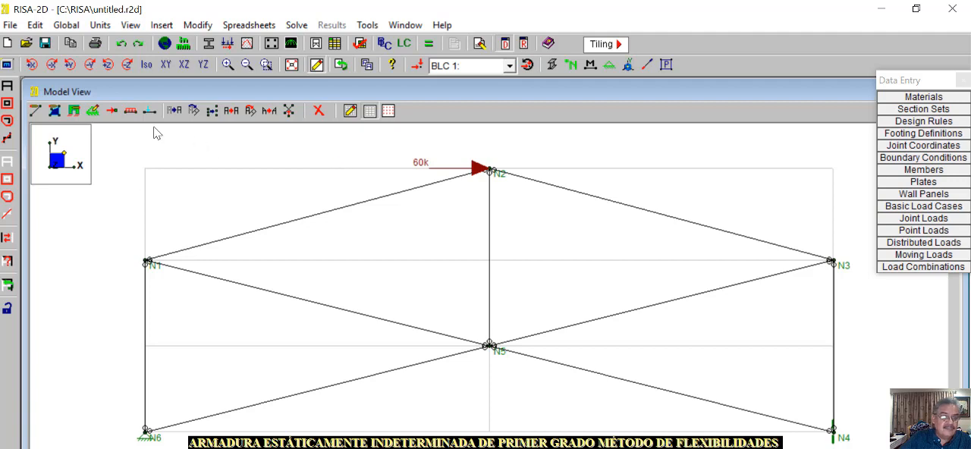
Apply a 90 k joint load in the X direction to joint N1 in basic load case 1
left_click(111, 111)
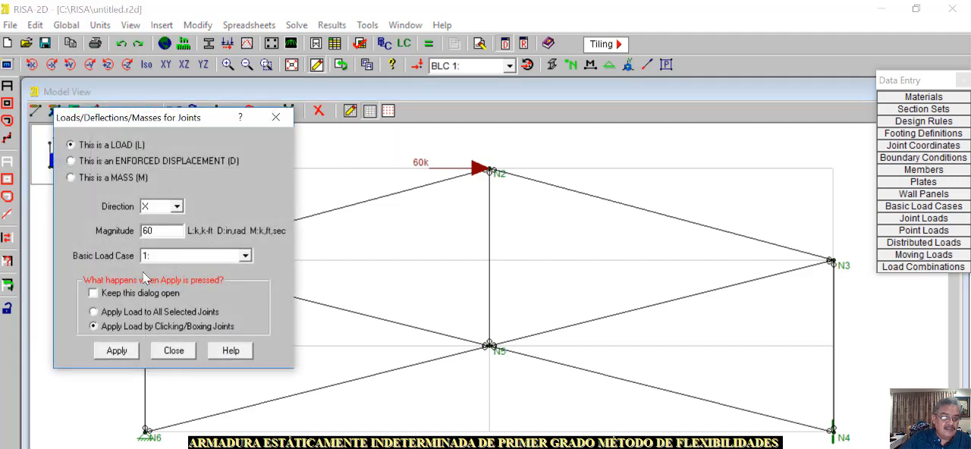
left_click_drag(159, 232, 130, 234)
type("90")
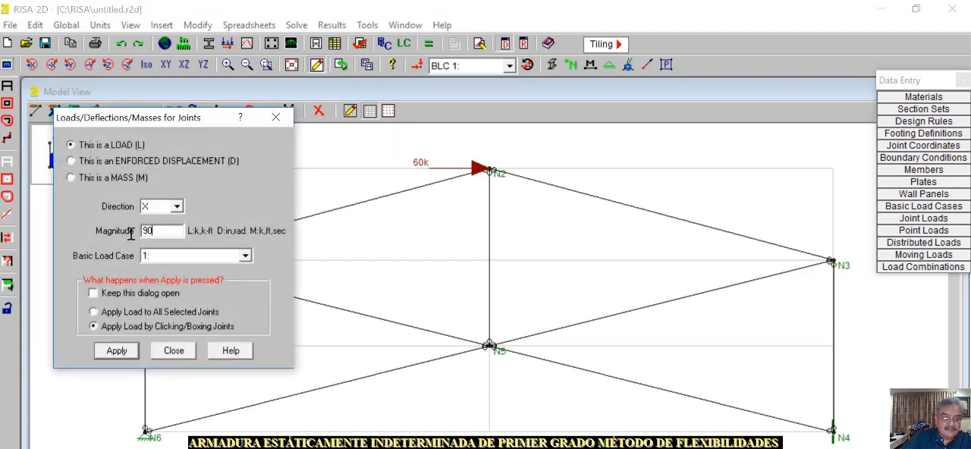
left_click(117, 351)
left_click(139, 258)
left_click(140, 258)
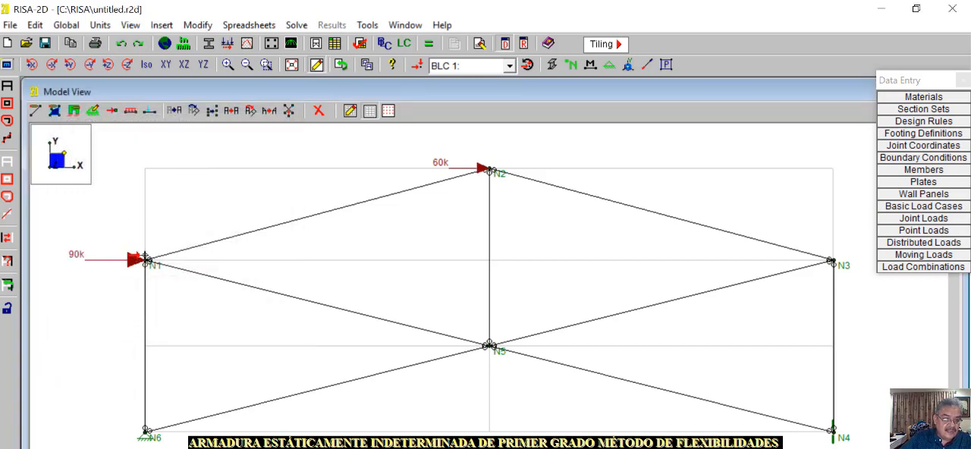
key("Escape")
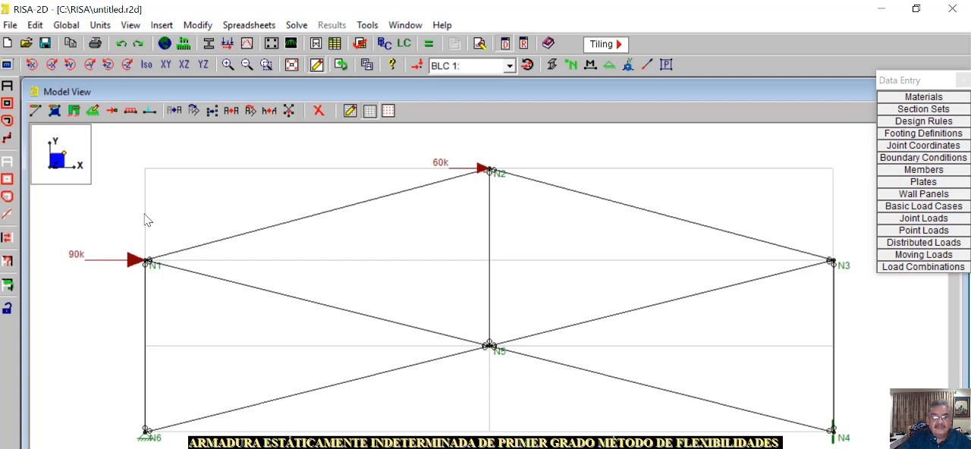
Show basic load case 2 on the model and review the primary-structure and following truss diagrams in Mathcad Prime
left_click(510, 66)
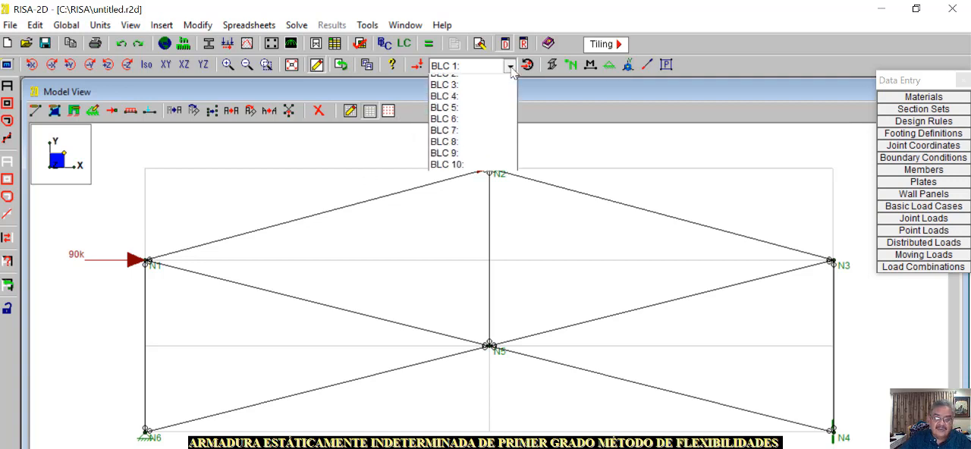
left_click(466, 90)
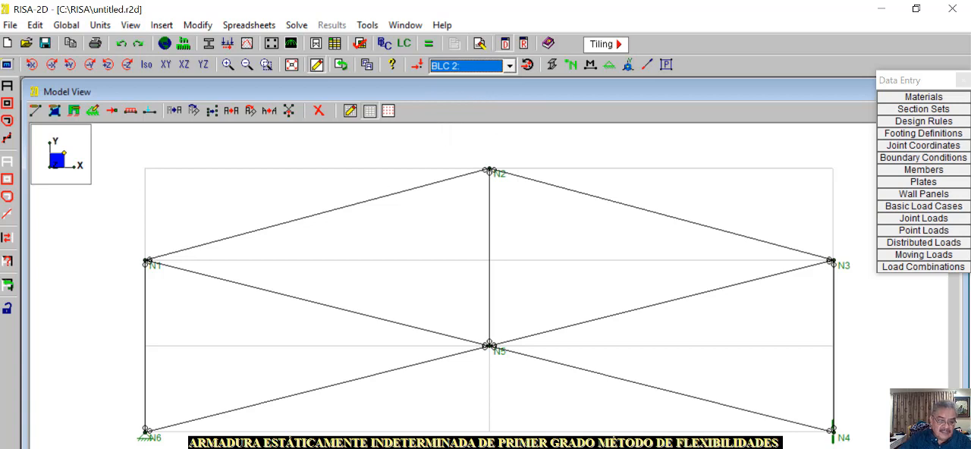
key("alt+Tab")
scroll(662, 418, "down", 3)
scroll(680, 401, "up", 2)
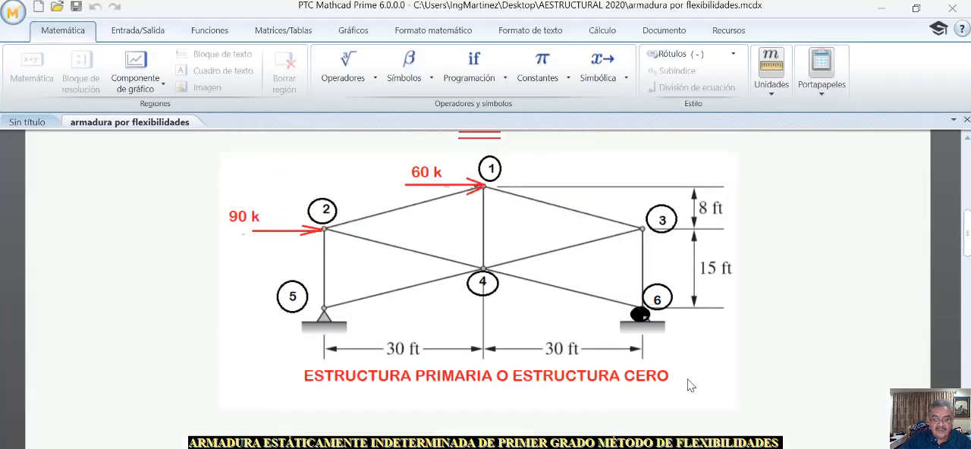
scroll(681, 381, "down", 5)
scroll(679, 392, "up", 1)
scroll(679, 392, "down", 2)
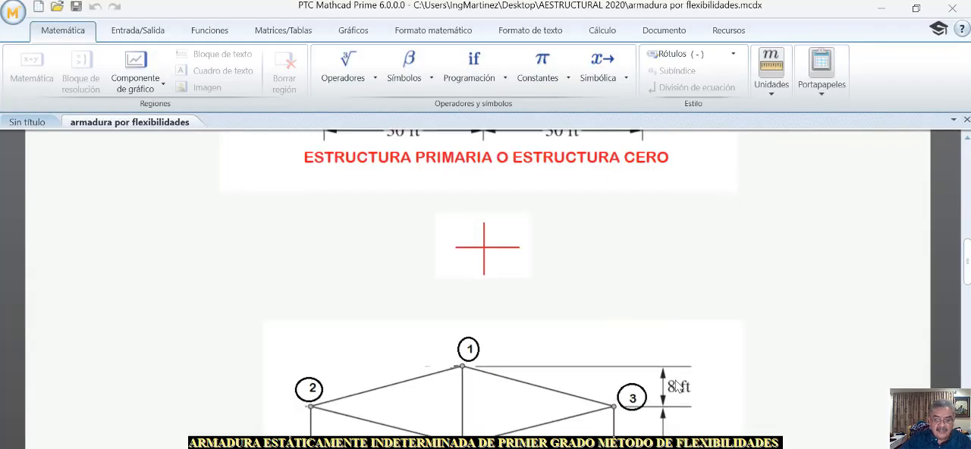
left_click_drag(966, 271, 967, 292)
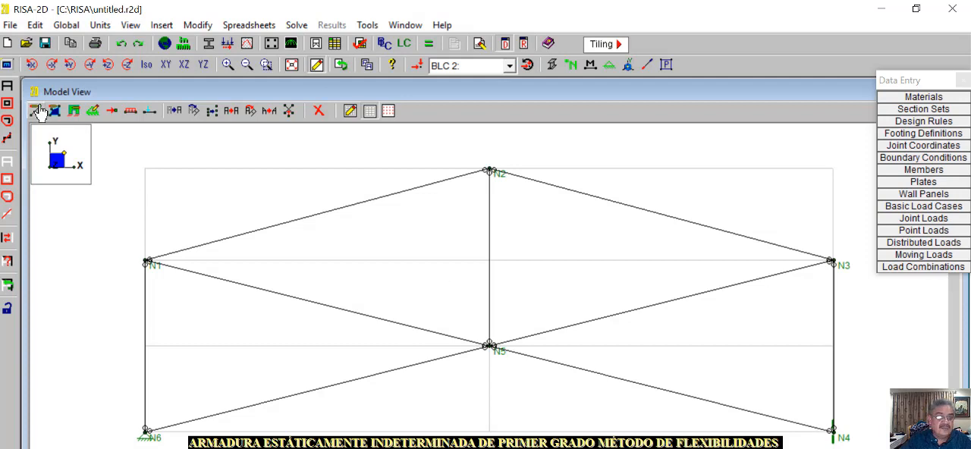
Return to RISA-2D and apply a 1 k joint load in the X direction to joint N4 in basic load case 2
left_click(111, 112)
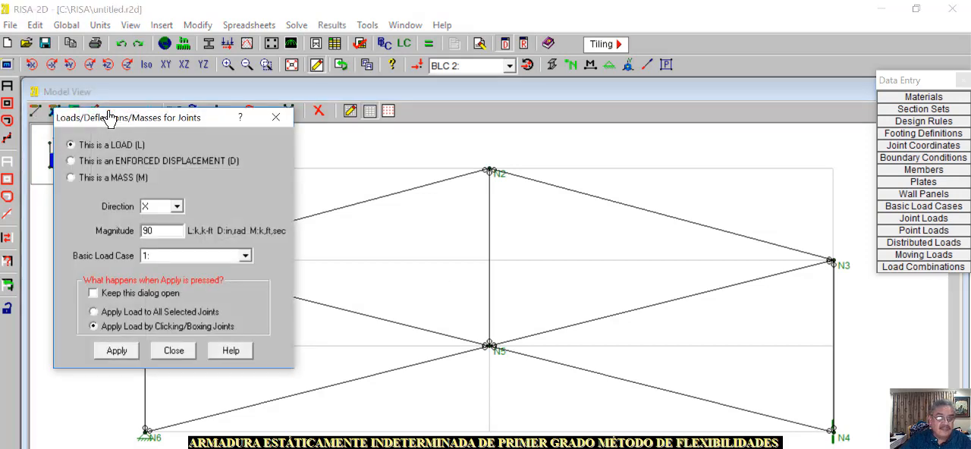
left_click(157, 259)
left_click(151, 276)
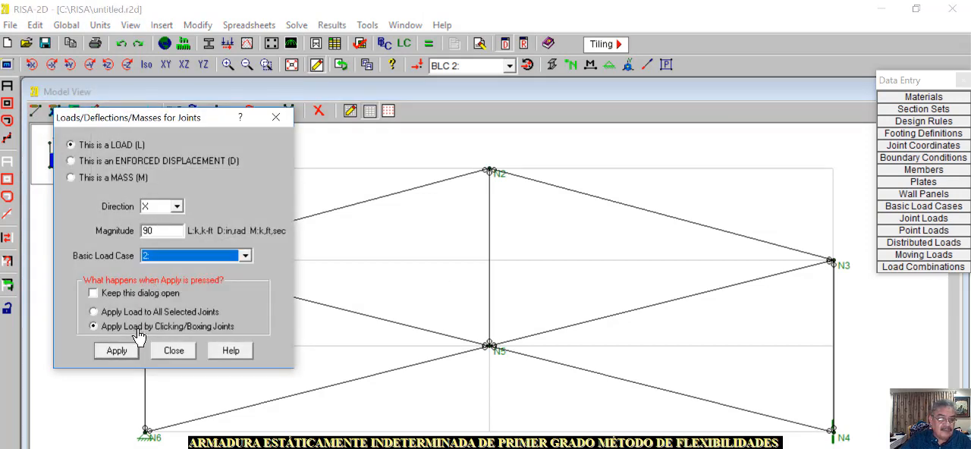
left_click_drag(161, 230, 138, 234)
type("1")
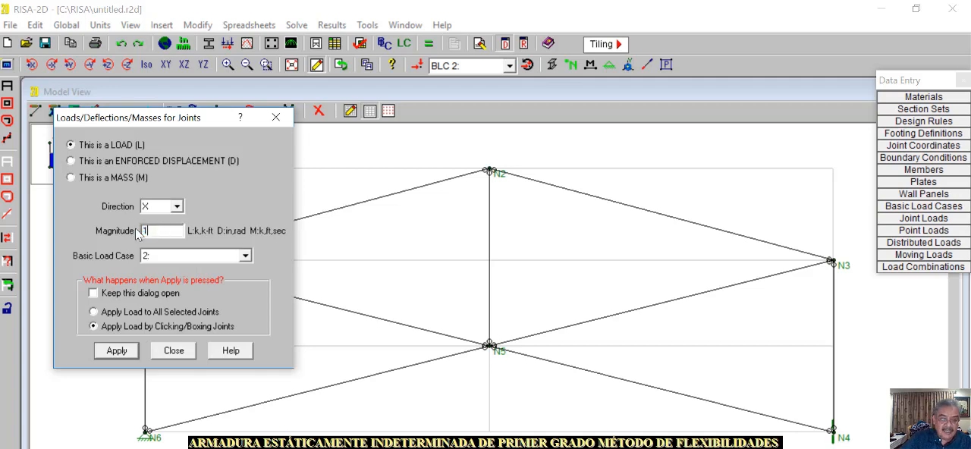
left_click(116, 351)
left_click(833, 430)
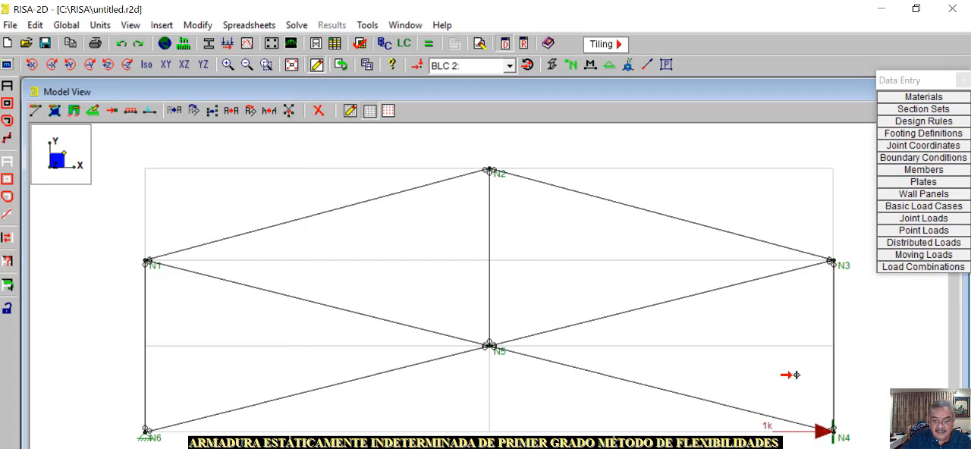
right_click(793, 356)
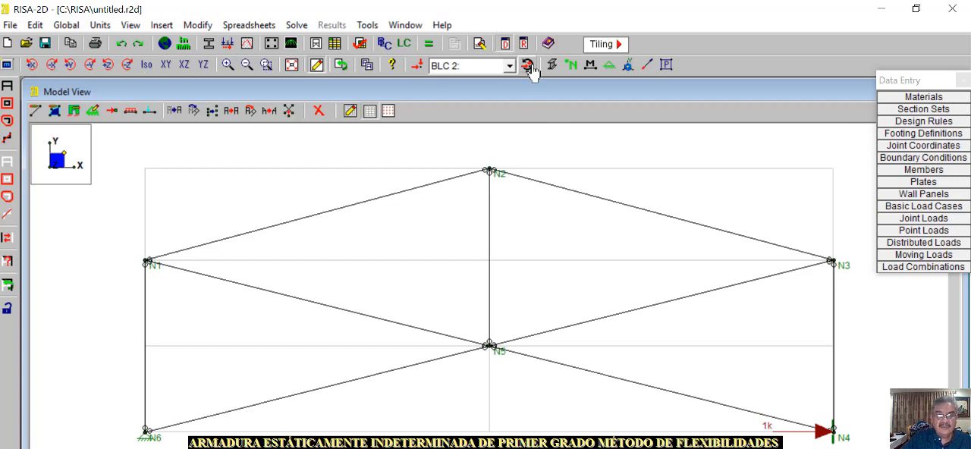
Compare the loads of basic load case 1 with those of basic load case 2 on the truss
left_click(510, 66)
left_click(475, 80)
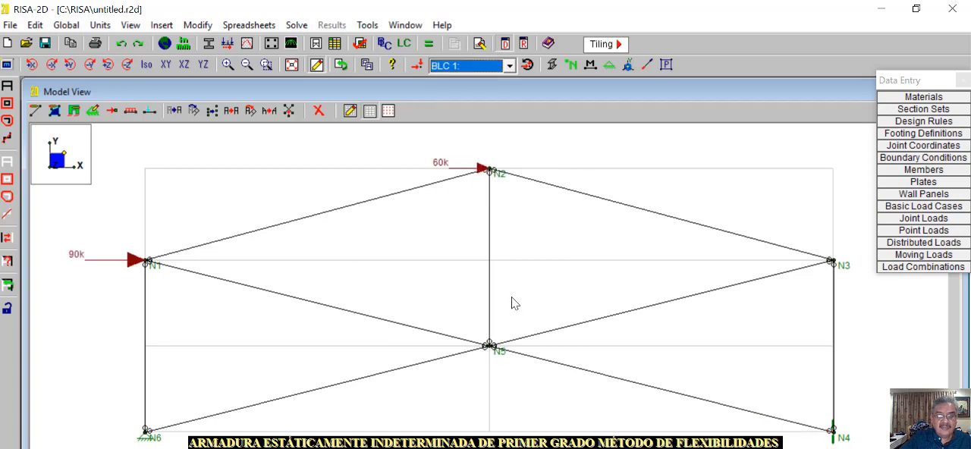
left_click(510, 66)
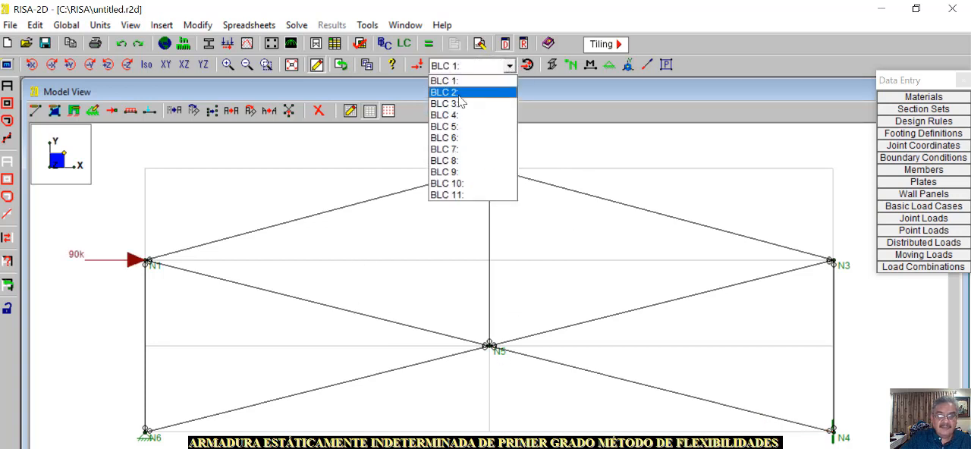
left_click(463, 93)
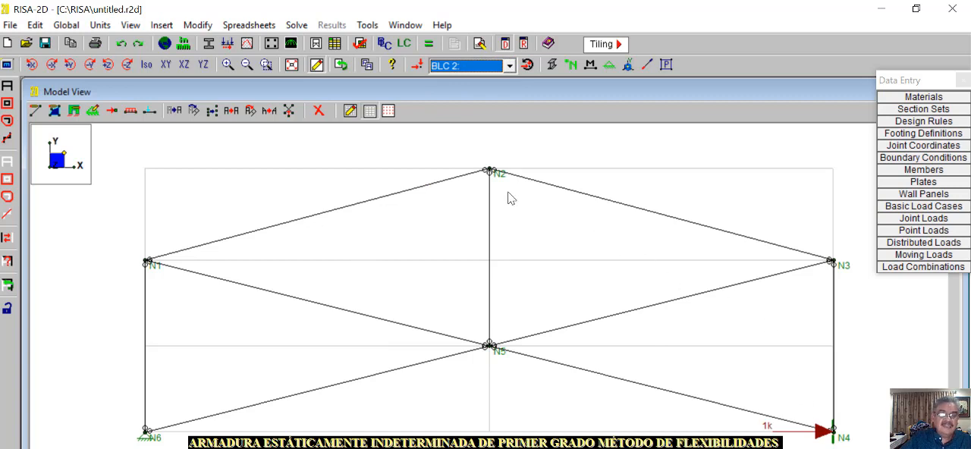
Create a load combination described as ESTR PRIMARIA using basic load case 1 with a factor of 1
left_click(406, 48)
left_click(377, 282)
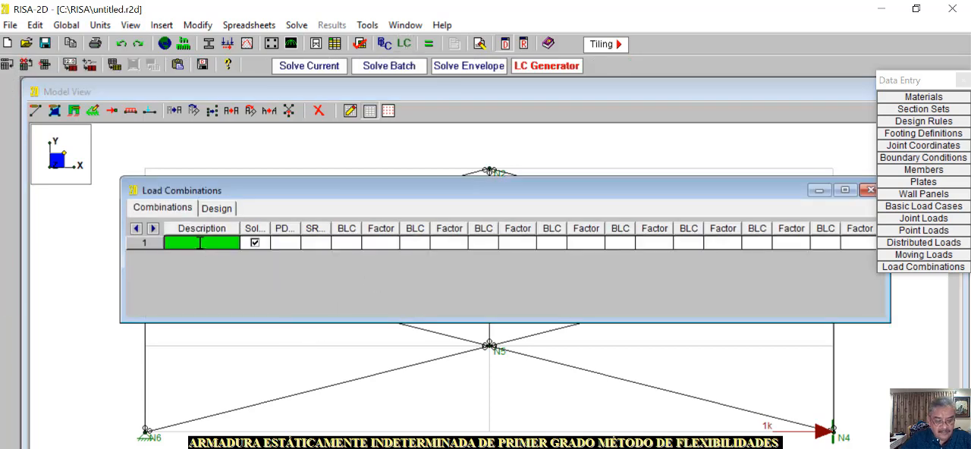
type("ESTR")
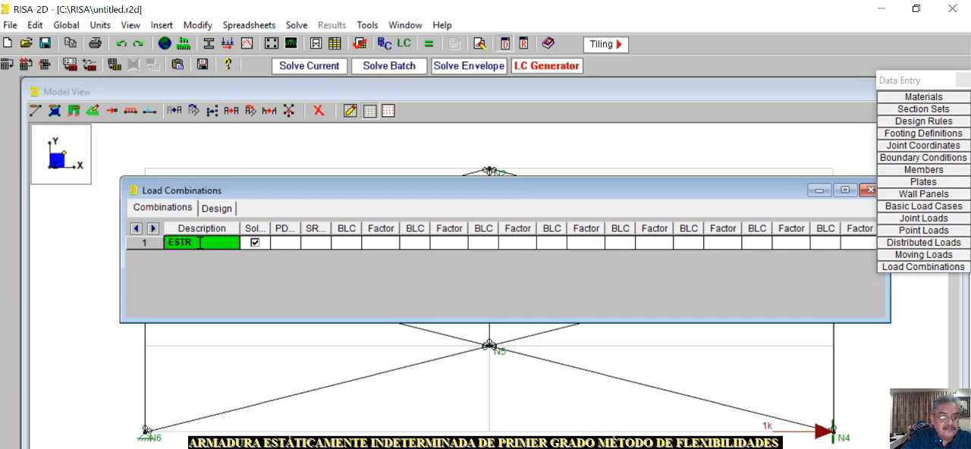
type(" PRIMARIA")
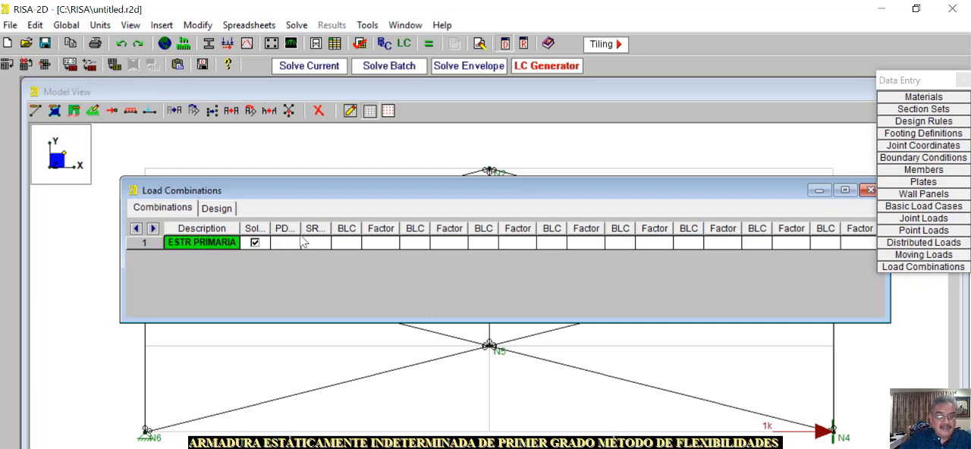
left_click(349, 243)
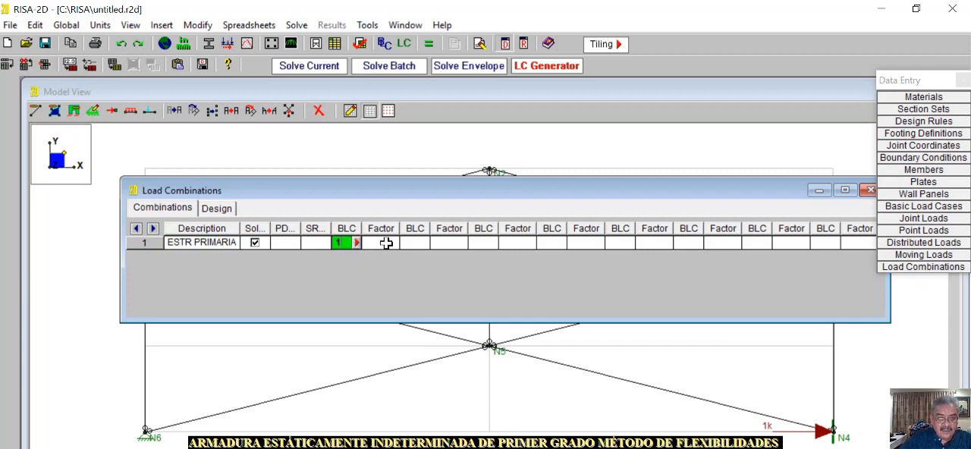
left_click(386, 243)
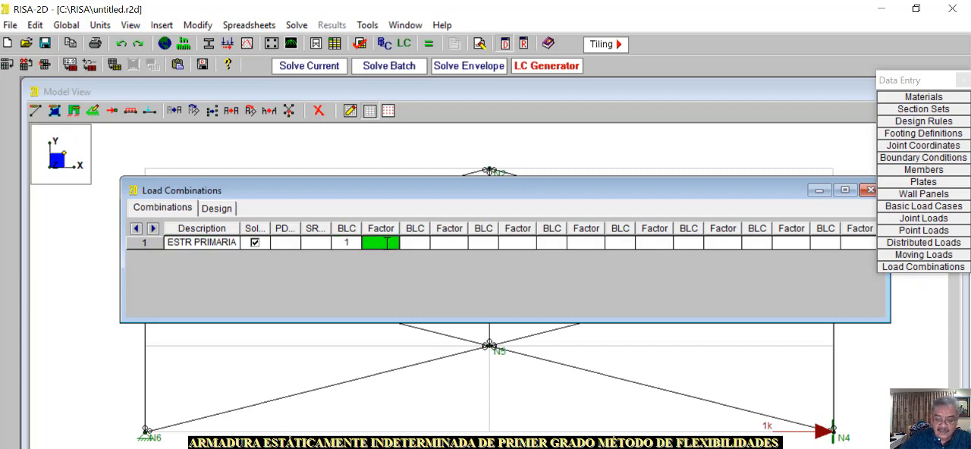
Add a second load combination described as ESTR SECUNDARIA using basic load case 2 with a factor of 1, and return to the model
left_click(302, 267)
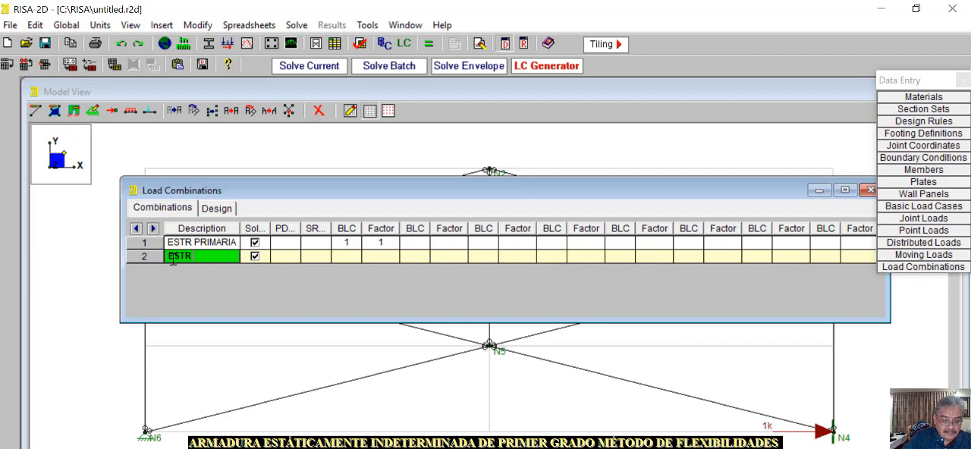
type("ESTR SECUNDA")
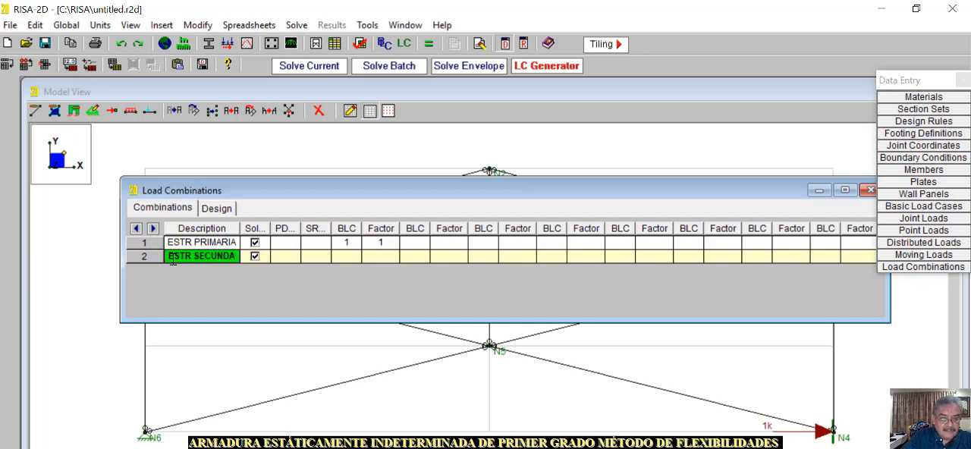
type("RIA")
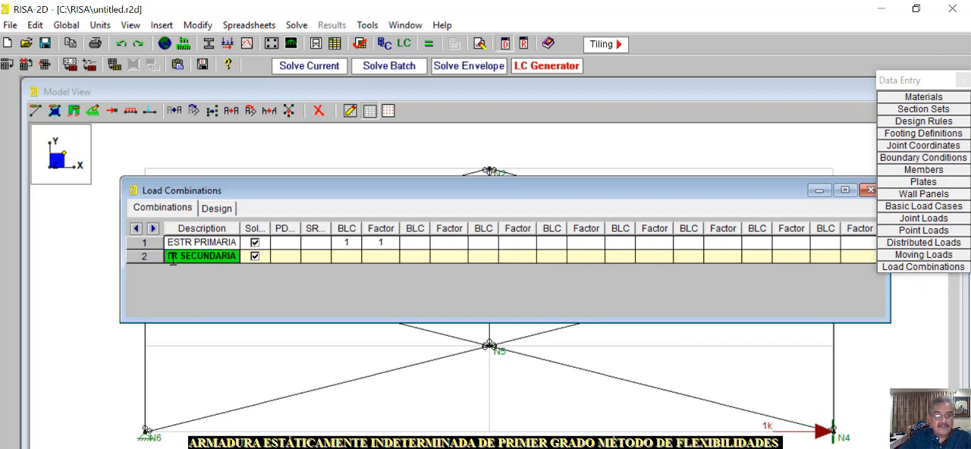
left_click(347, 256)
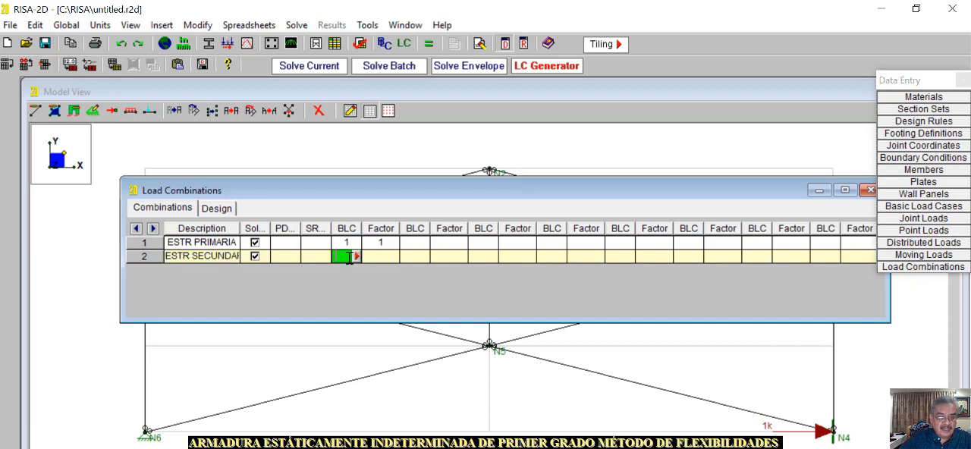
type("2")
left_click(389, 258)
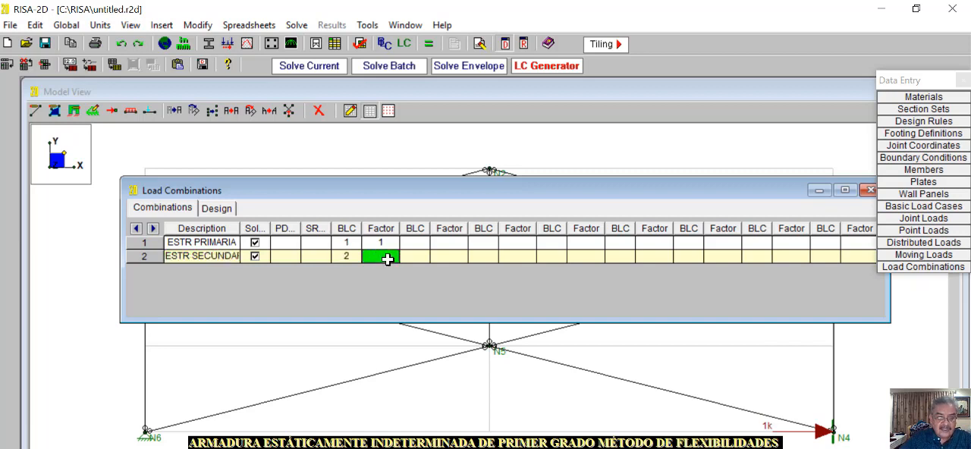
type("1")
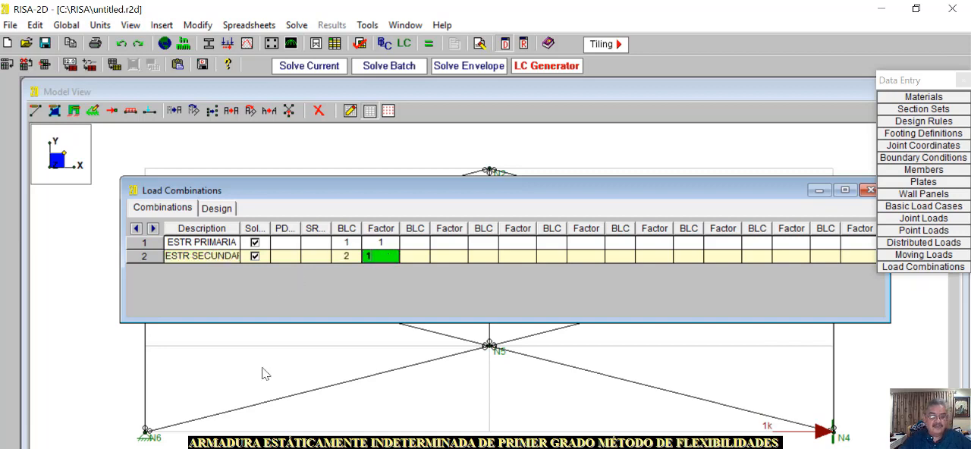
left_click(262, 367)
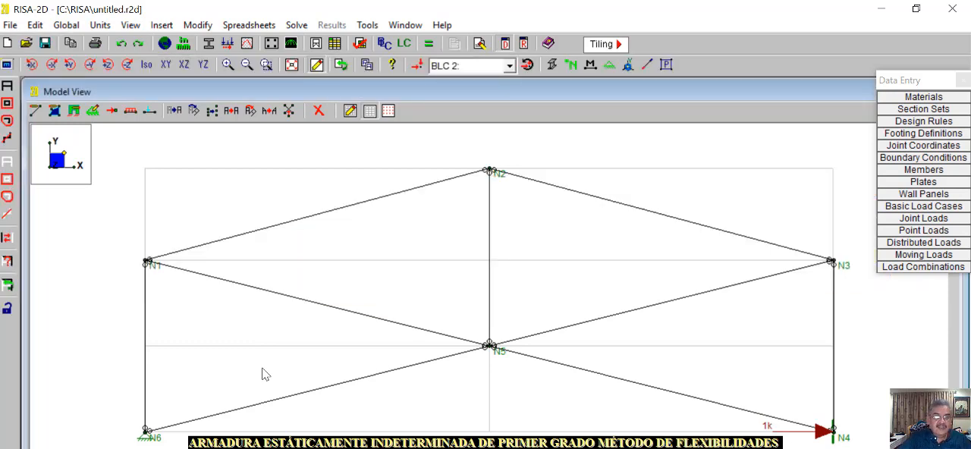
Solve the single combination ESTR PRIMARIA and display the basic load case 1 loads on the truss
left_click(296, 25)
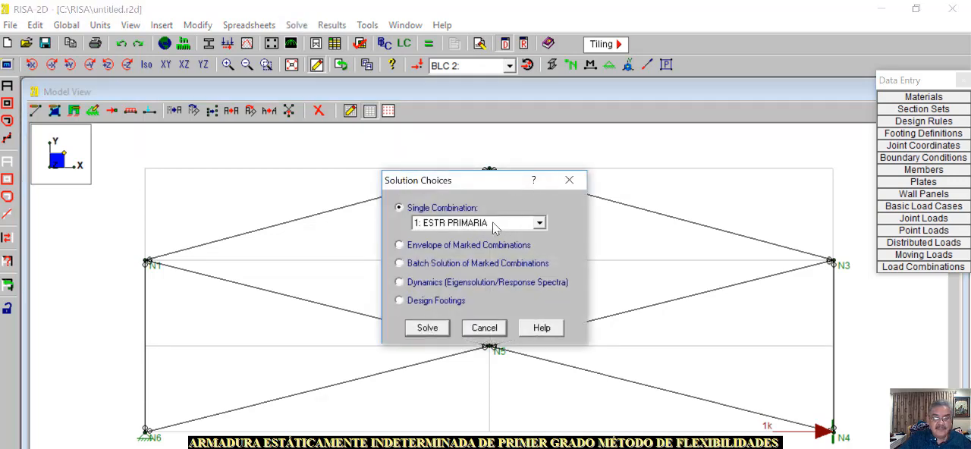
left_click(421, 331)
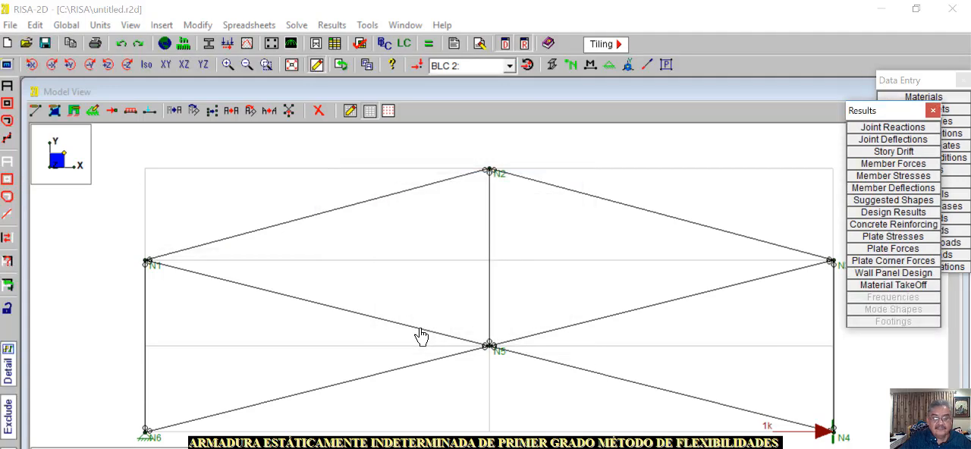
left_click(509, 66)
left_click(509, 81)
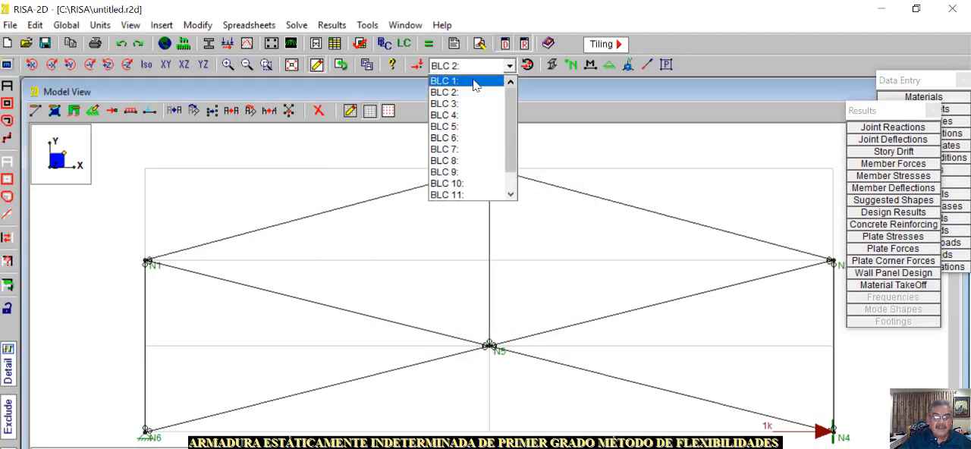
left_click(497, 81)
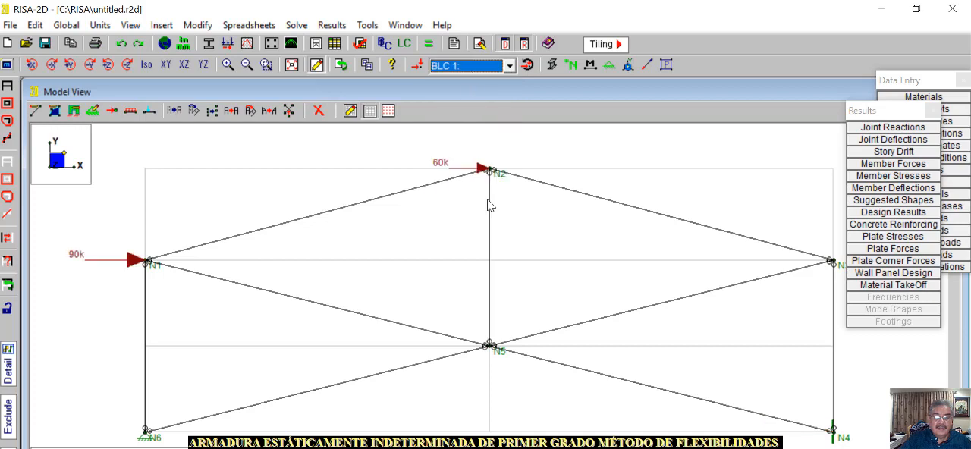
Examine the member section forces of the solved combination beside the truss and return to the model view
left_click(899, 164)
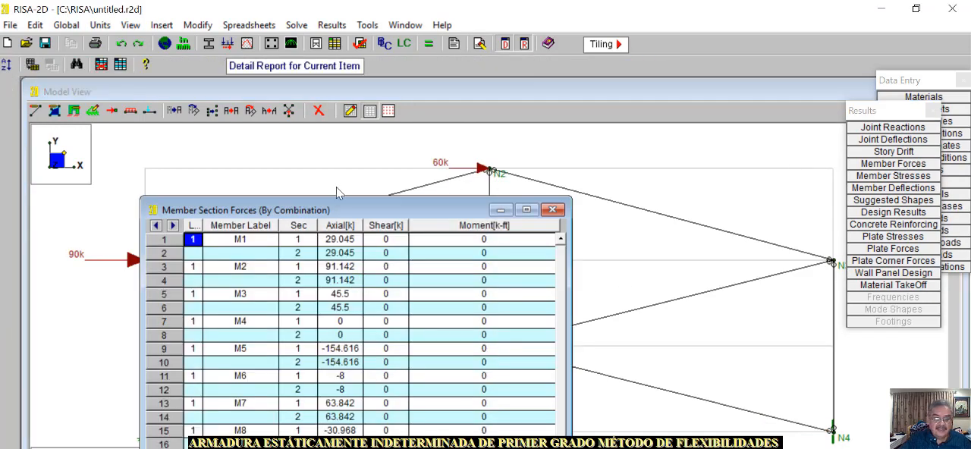
left_click_drag(339, 206, 203, 99)
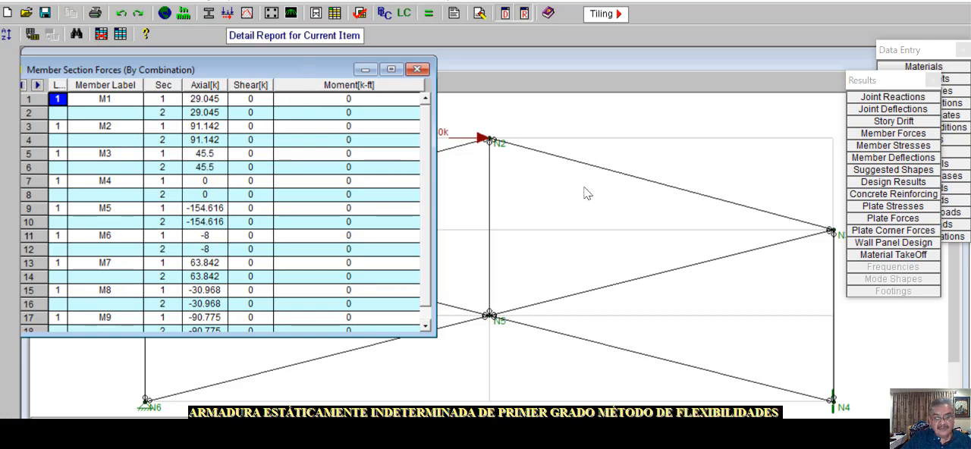
left_click(501, 361)
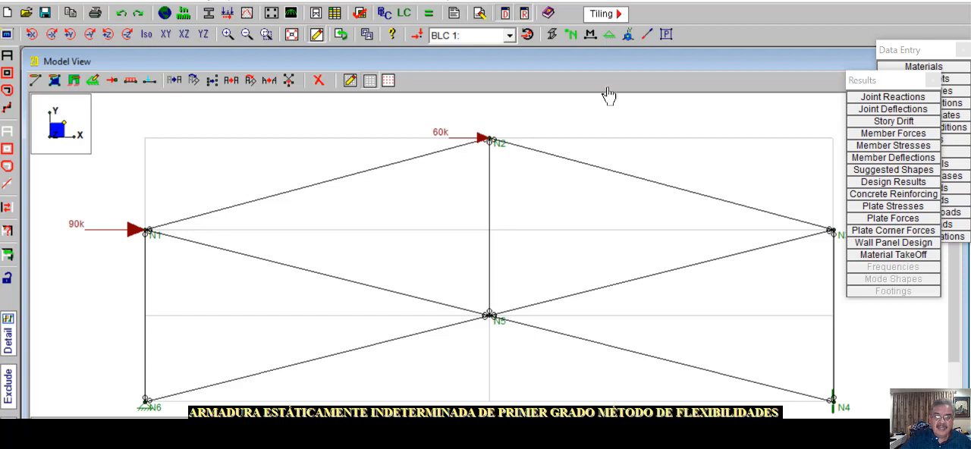
Show the member labels and I/J end representation on the truss and bring up the member section forces again
left_click(590, 36)
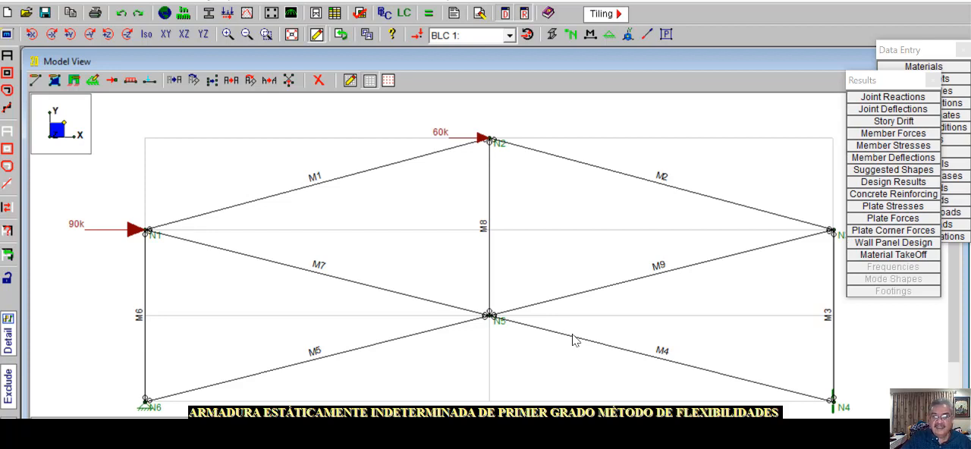
left_click(647, 34)
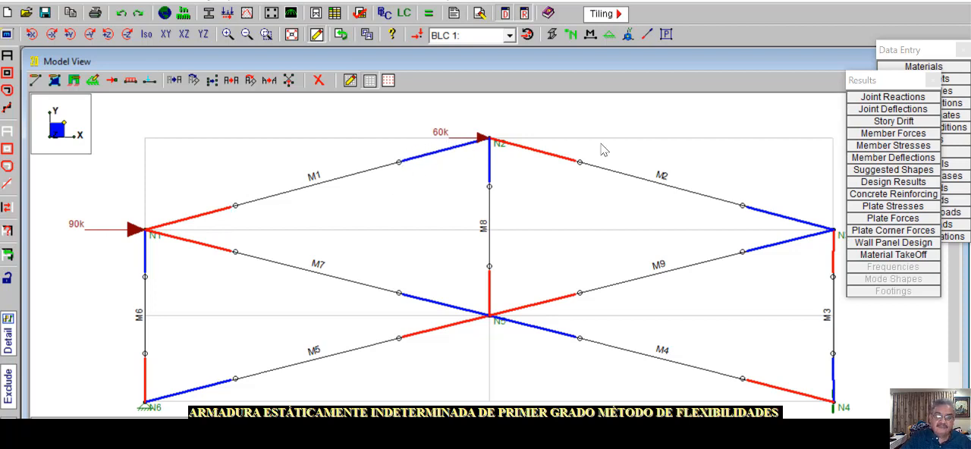
left_click(889, 139)
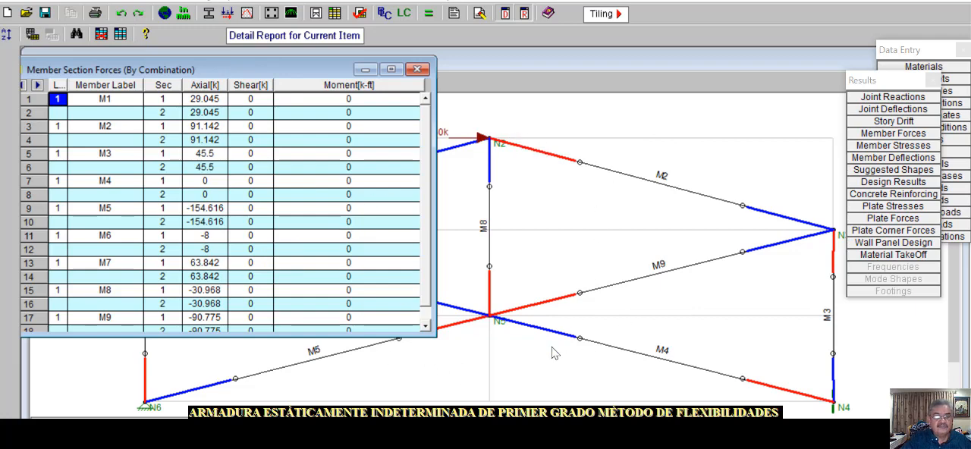
Plot the axial force diagrams with magnitudes on the truss members for ESTR PRIMARIA and check them against the member section forces
left_click(493, 125)
right_click(491, 123)
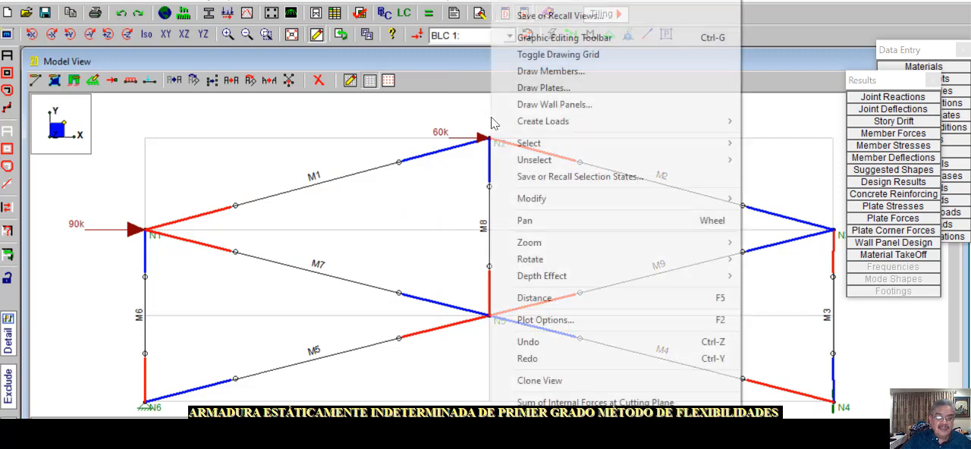
left_click(563, 320)
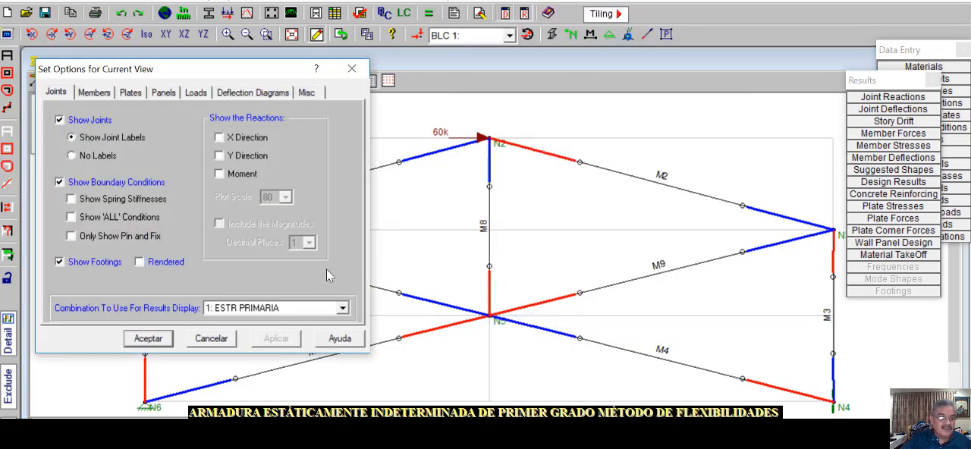
left_click(100, 97)
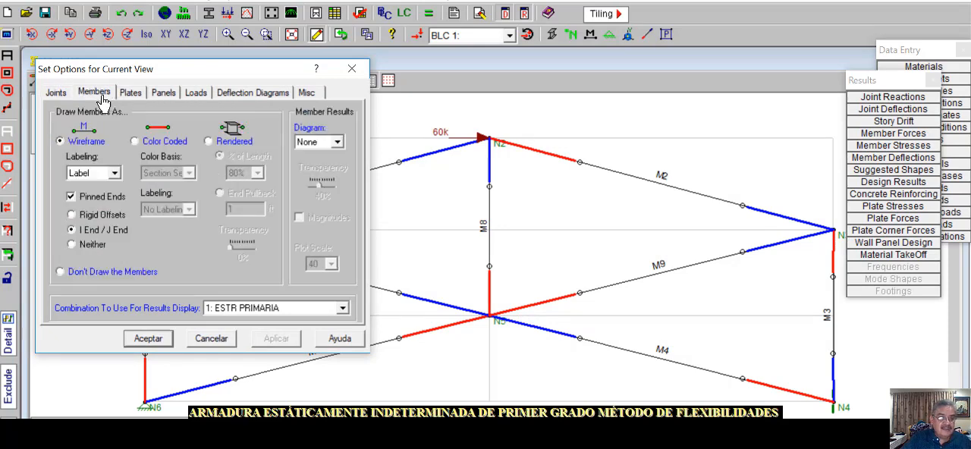
left_click(337, 142)
left_click(326, 170)
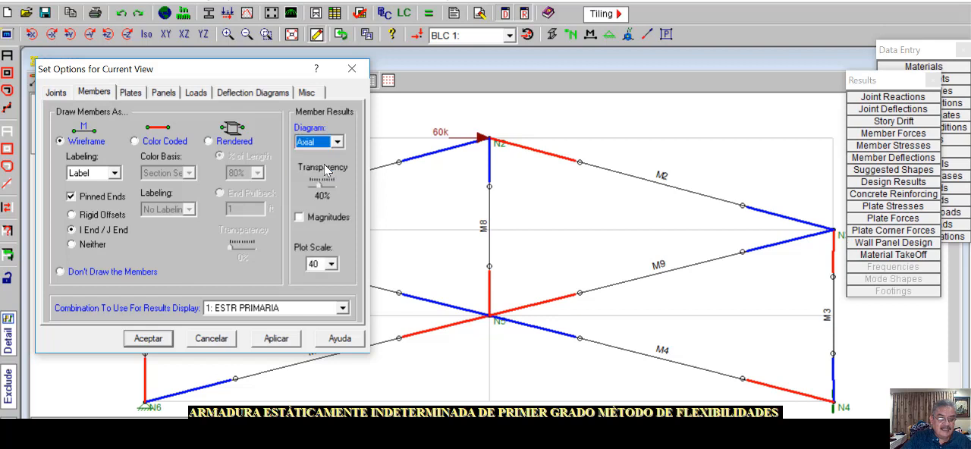
left_click(298, 219)
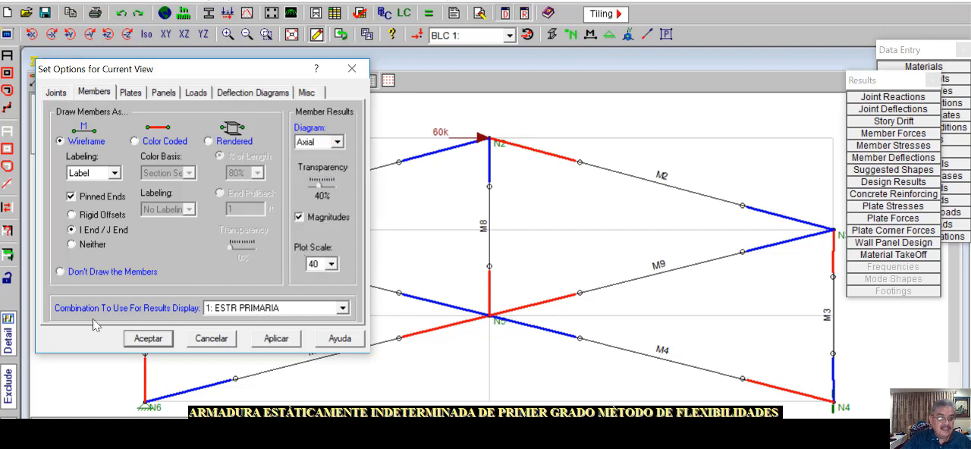
left_click(265, 343)
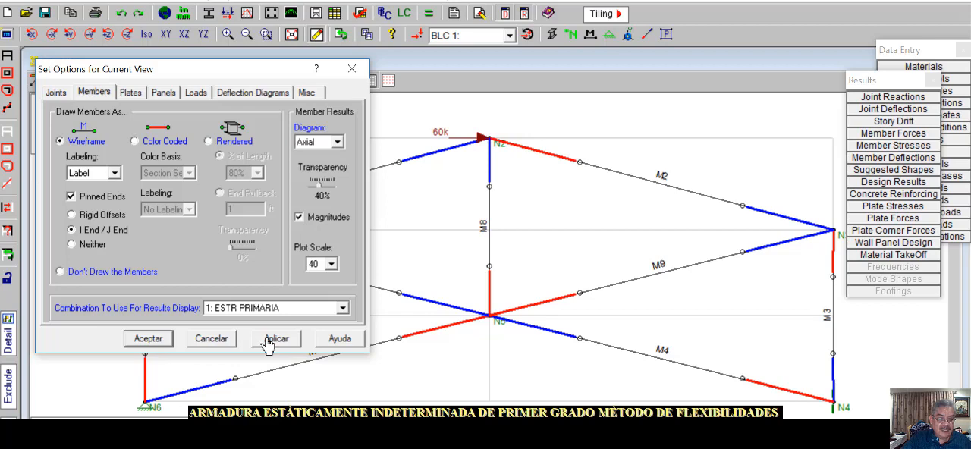
left_click(146, 339)
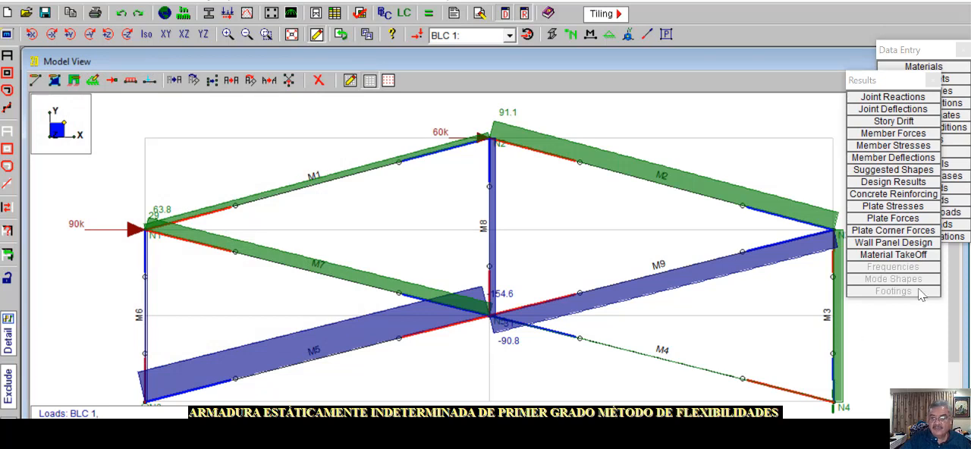
left_click(895, 133)
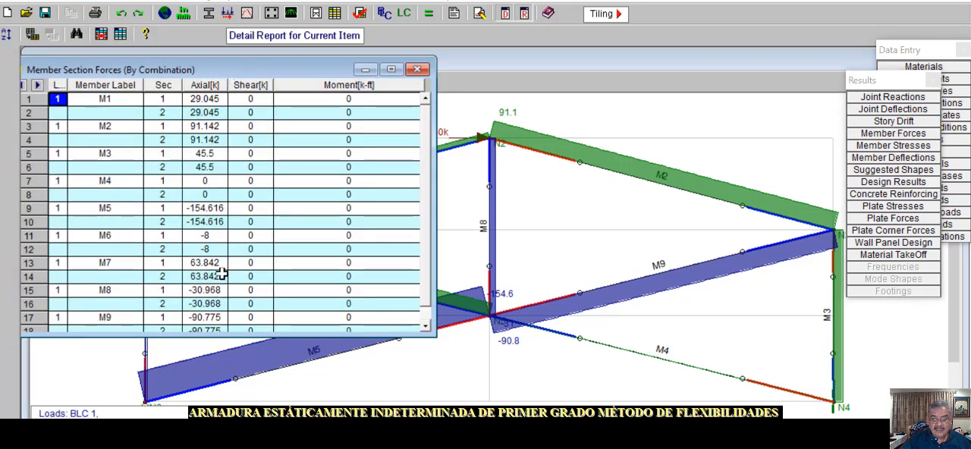
left_click(425, 382)
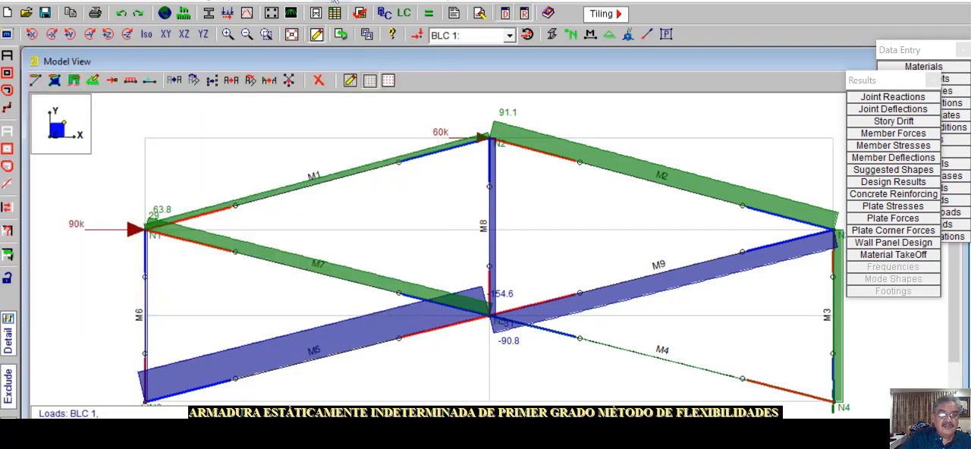
Solve the single combination ESTR SECUNDARIA to obtain its member section forces
left_click(296, 1)
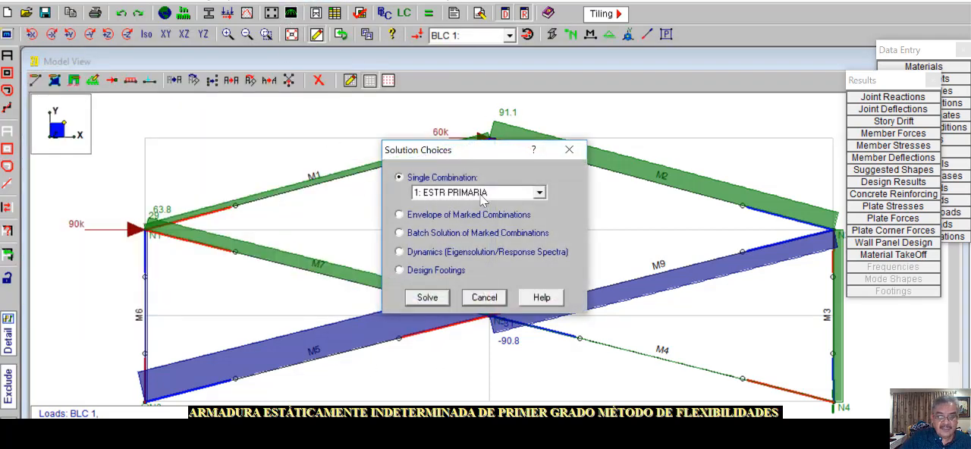
left_click(484, 193)
left_click(466, 216)
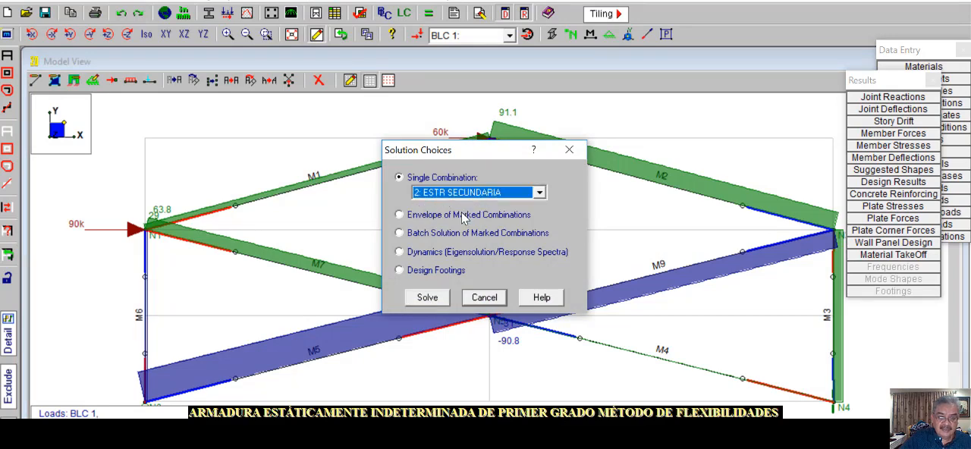
left_click(430, 299)
left_click(280, 168)
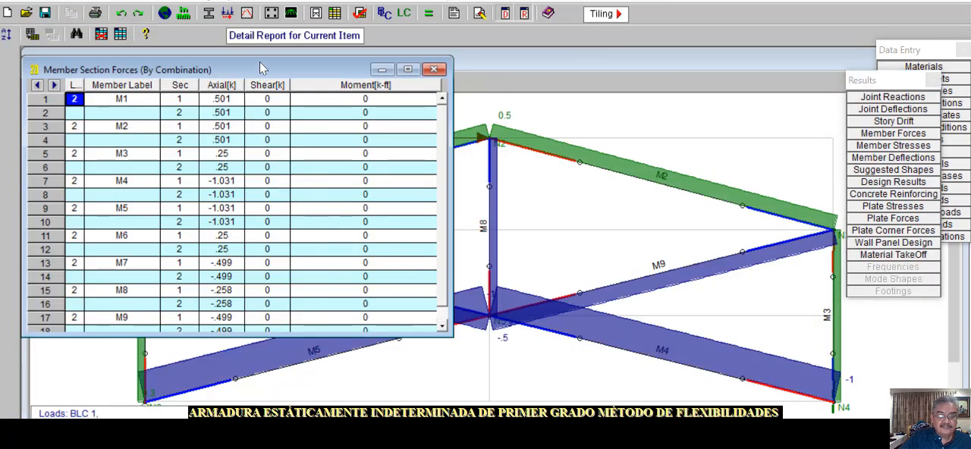
Move the member section forces table to the other side of the truss and close the Results and Data Entry windows
left_click_drag(225, 69, 877, 78)
left_click(934, 81)
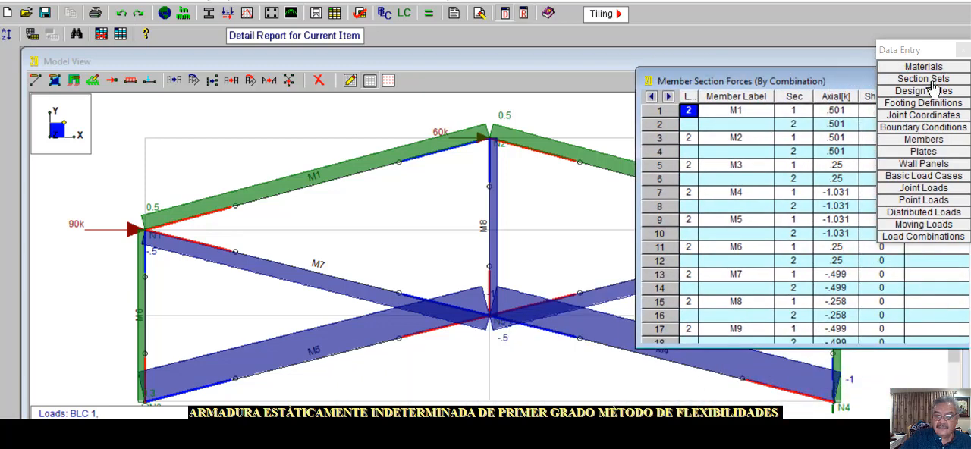
left_click(963, 51)
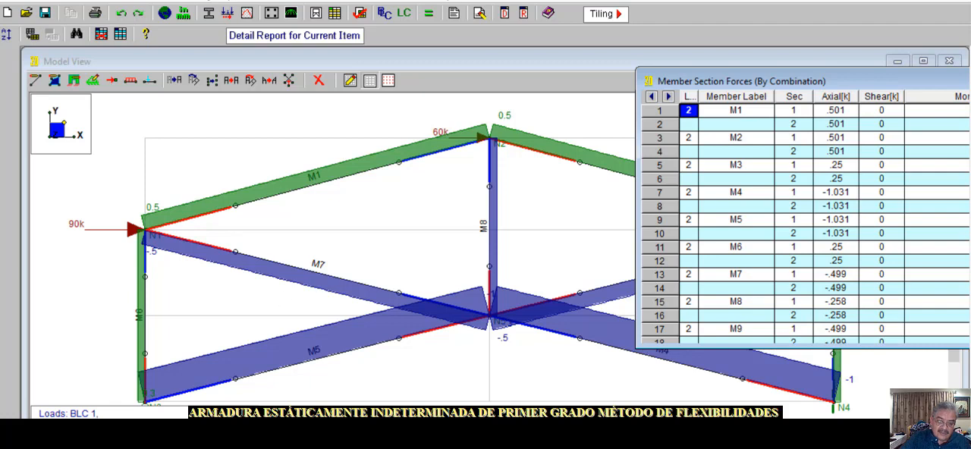
Switch to the Mathcad worksheet "armadura por flexibilidades" and examine the table layout for calculating f01, f11, redundant R6x and the final member forces
key("alt+Tab")
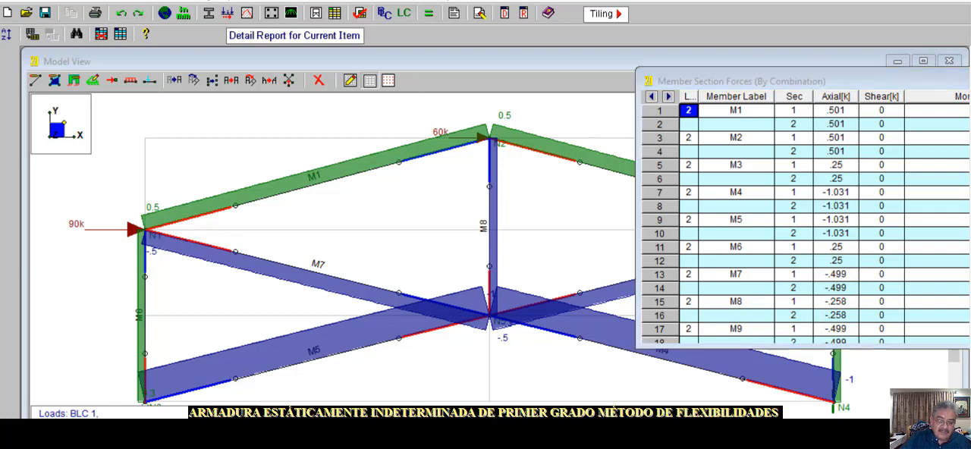
scroll(827, 379, "down", 5)
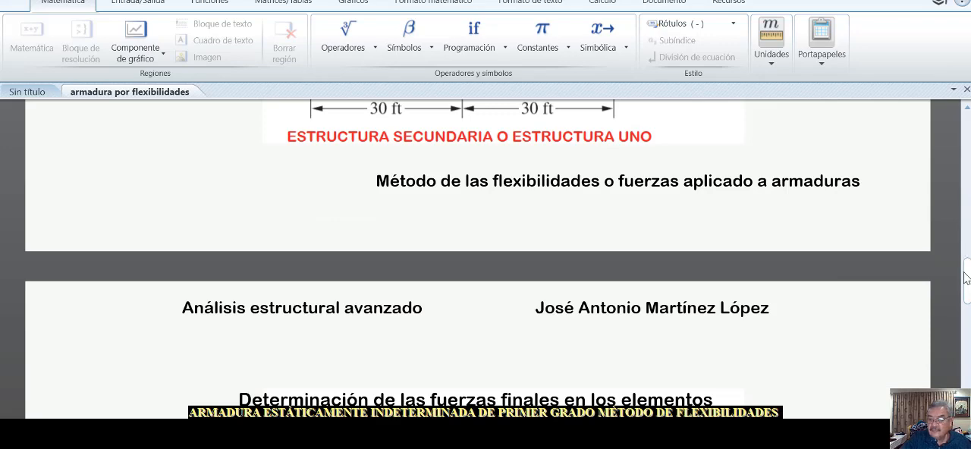
left_click_drag(966, 281, 966, 320)
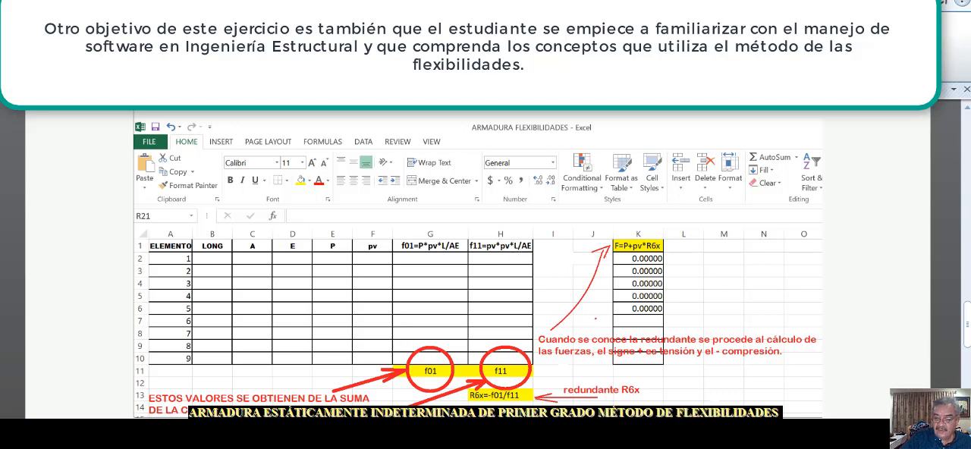
scroll(968, 338, "down", 2)
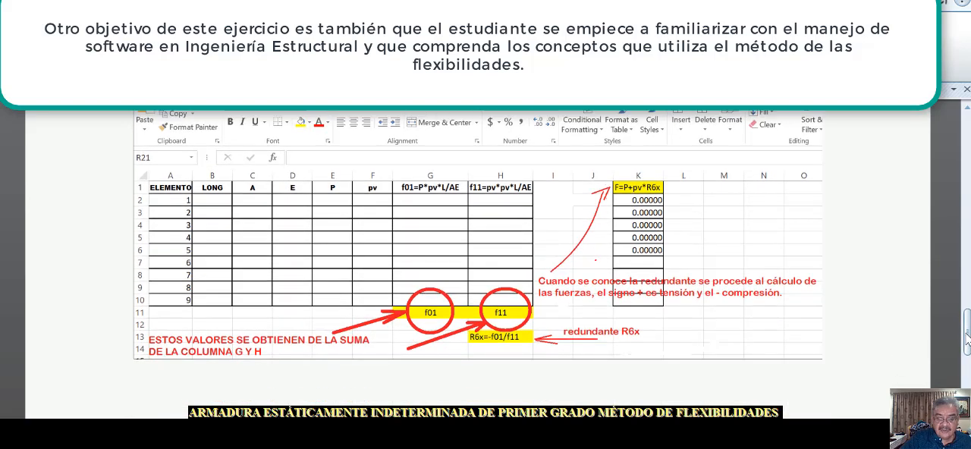